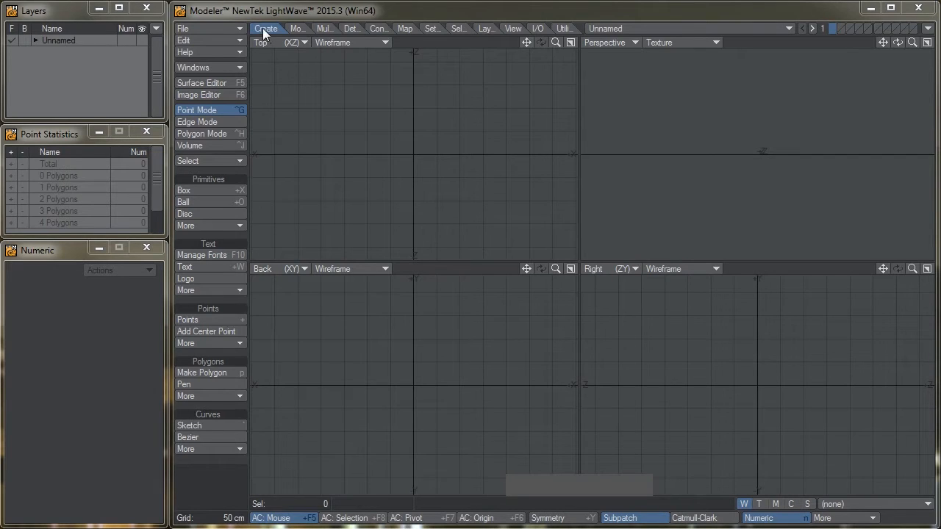
# Create a flat box 2.5 m wide and 1 m deep in the Top view, centred on the origin.
pyautogui.click(228, 189)
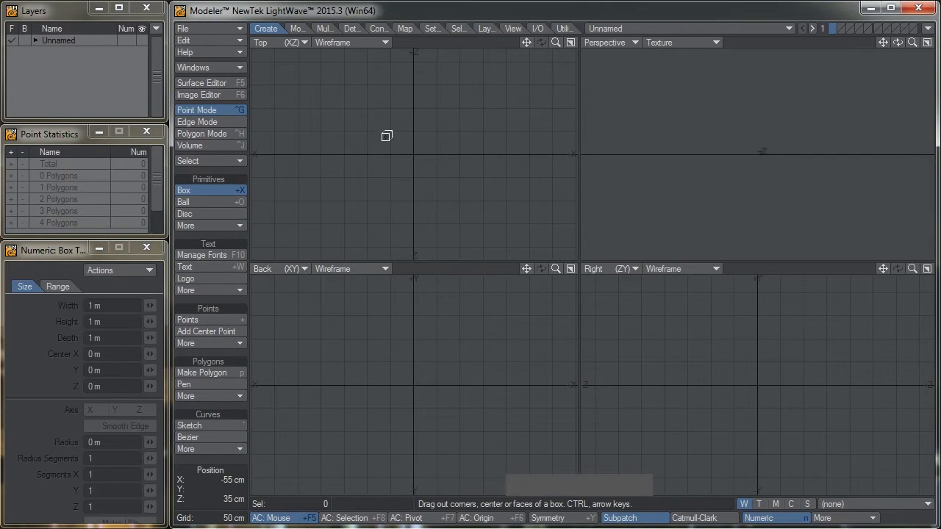
pyautogui.moveTo(346, 131); pyautogui.dragTo(461, 177)
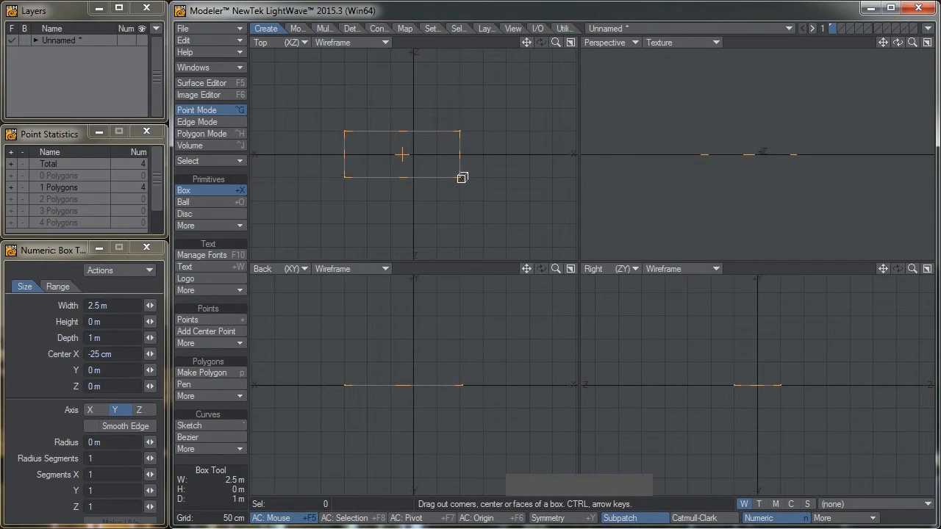
pyautogui.moveTo(402, 153); pyautogui.dragTo(415, 155)
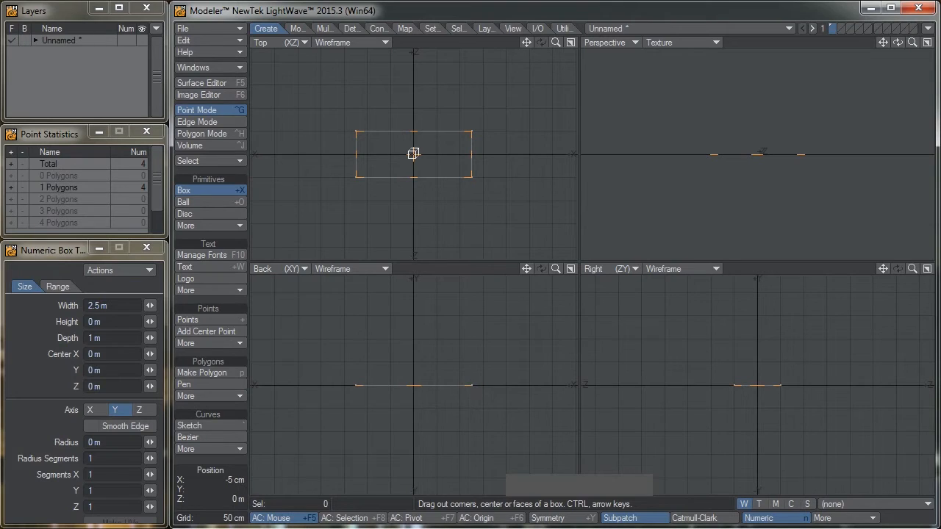
# Divide the flat box into 6 segments along X and 3 along Z, and finish it.
pyautogui.press('Right')
pyautogui.press('Right')
pyautogui.press('Right')
pyautogui.press('Right')
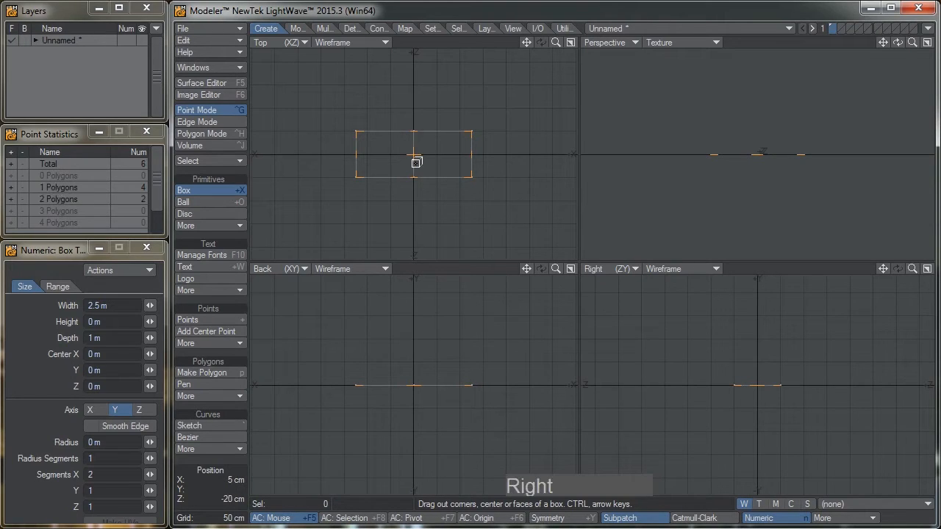
pyautogui.press('Right')
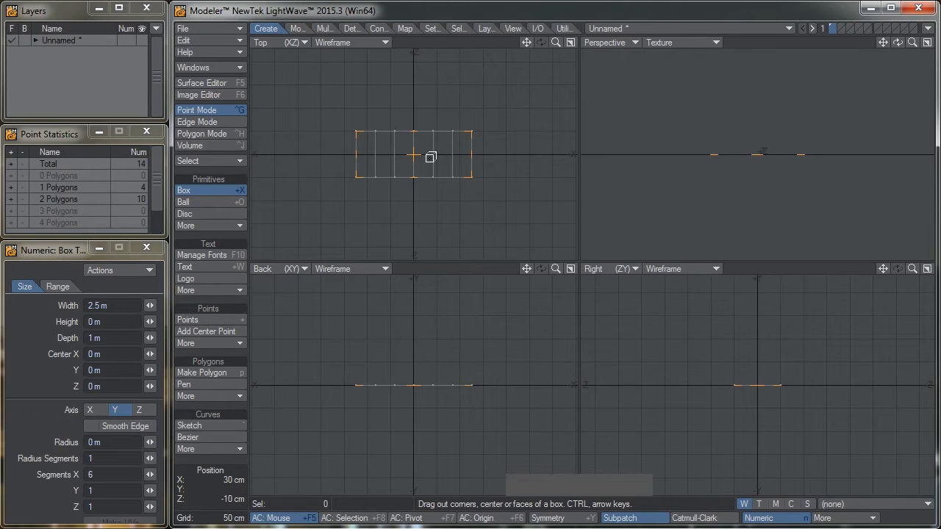
pyautogui.press('Up')
pyautogui.press('Up')
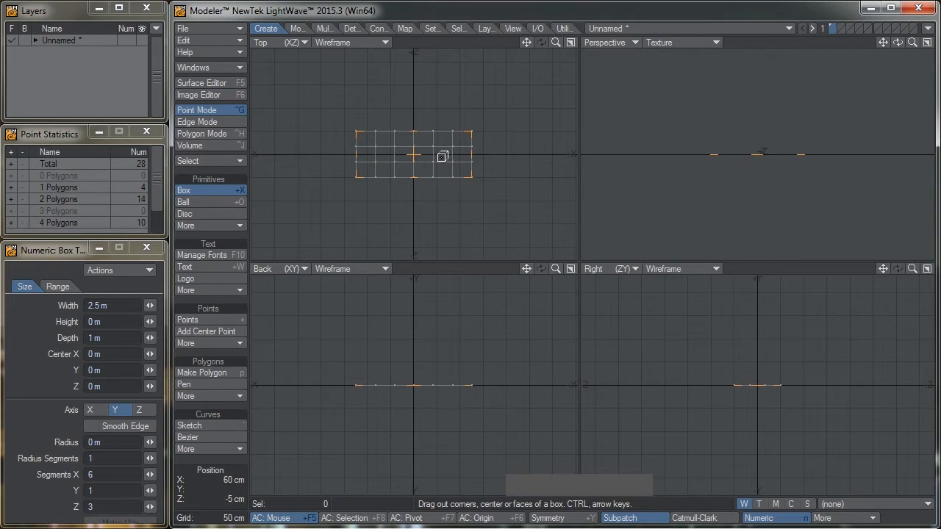
pyautogui.press('KP_Enter')
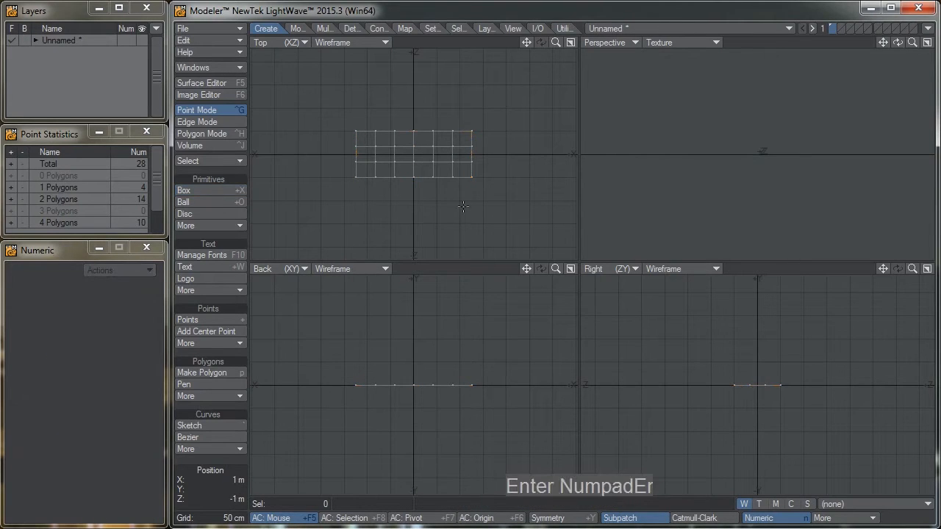
# Stretch the four corner points inward about the origin to 91% horizontally and 81% vertically in the Top view, and deselect them.
pyautogui.keyDown('ctrl'); pyautogui.keyDown('alt'); pyautogui.moveTo(424, 155); pyautogui.dragTo(480, 160); pyautogui.keyUp('alt'); pyautogui.keyUp('ctrl')
pyautogui.moveTo(518, 112)
pyautogui.mouseDown()
pyautogui.moveTo(547, 149)
pyautogui.moveTo(517, 197)
pyautogui.mouseUp()
pyautogui.click(306, 112)
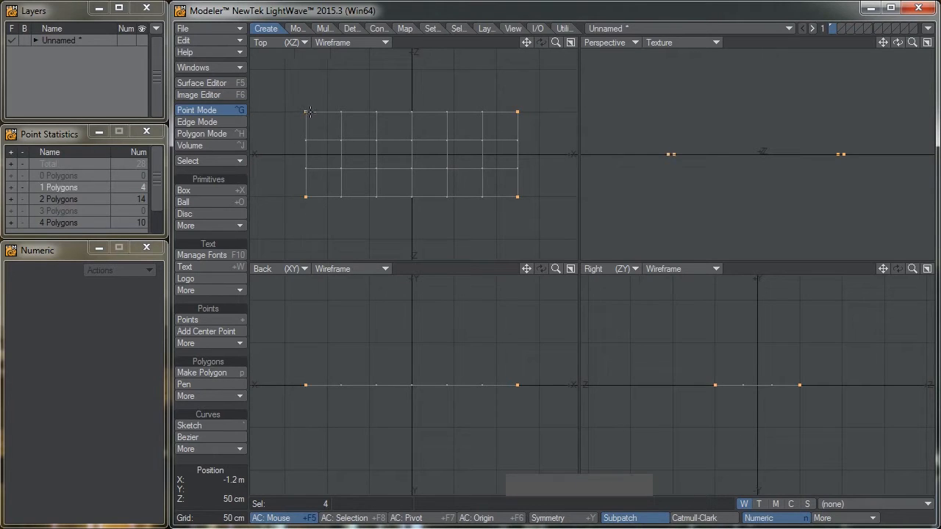
pyautogui.click(294, 29)
pyautogui.click(200, 382)
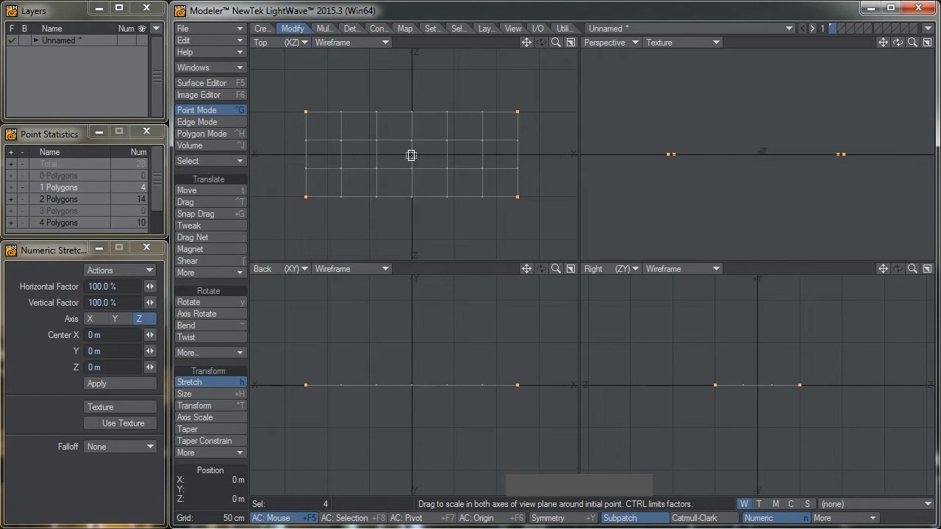
pyautogui.moveTo(411, 155); pyautogui.dragTo(401, 161)
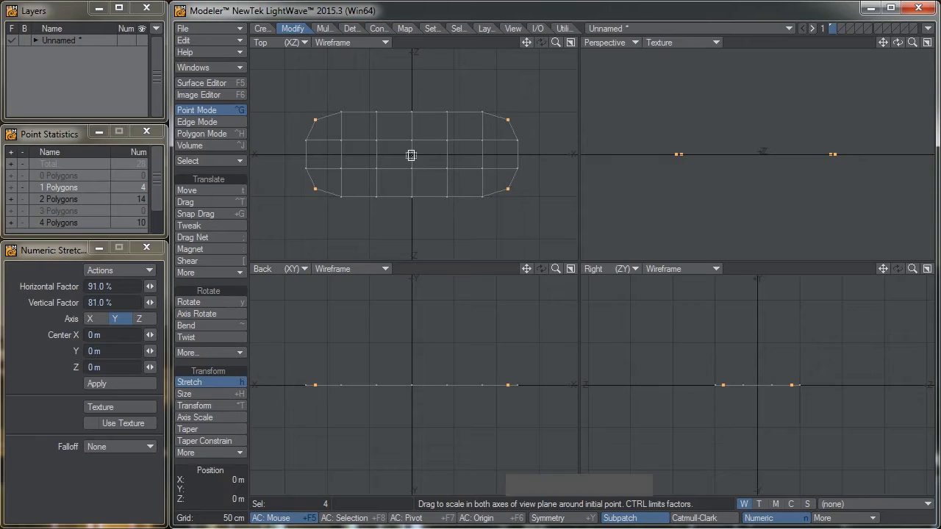
pyautogui.press('space')
pyautogui.moveTo(419, 230)
pyautogui.mouseDown(button='right')
pyautogui.moveTo(450, 230)
pyautogui.moveTo(350, 78)
pyautogui.moveTo(464, 224)
pyautogui.mouseUp(button='right')
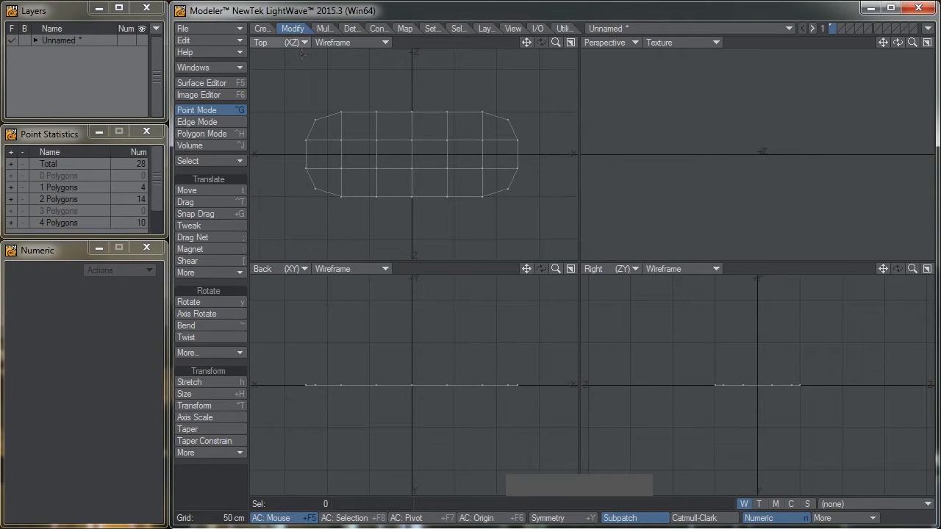
# Shear the grid 30 cm up in Y using a symmetrical, rounded linear falloff along the X axis.
pyautogui.click(219, 263)
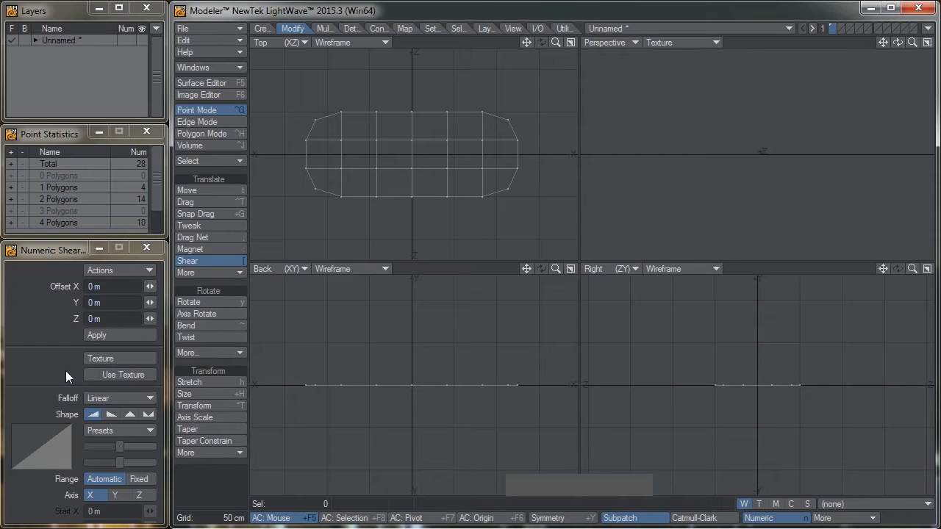
pyautogui.press('Right')
pyautogui.press('Right')
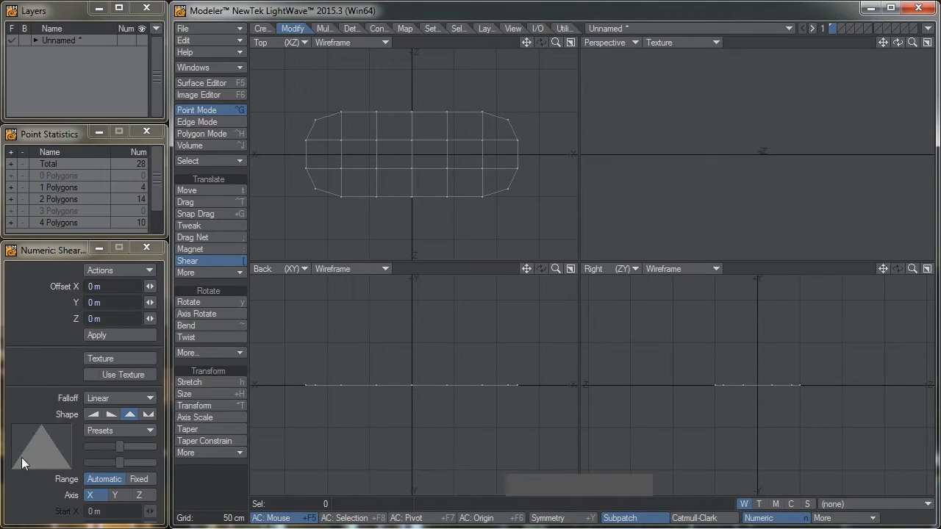
pyautogui.press('Up')
pyautogui.press('Down')
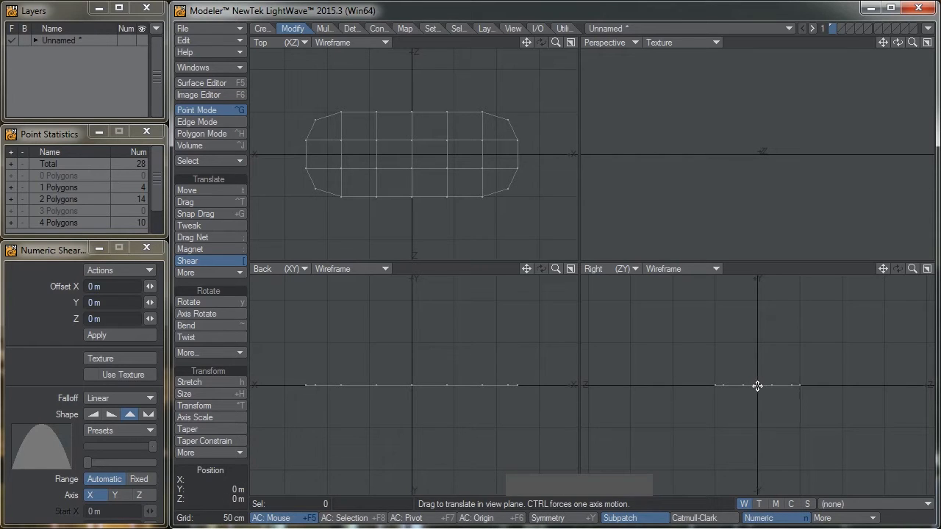
pyautogui.moveTo(758, 386); pyautogui.dragTo(757, 360)
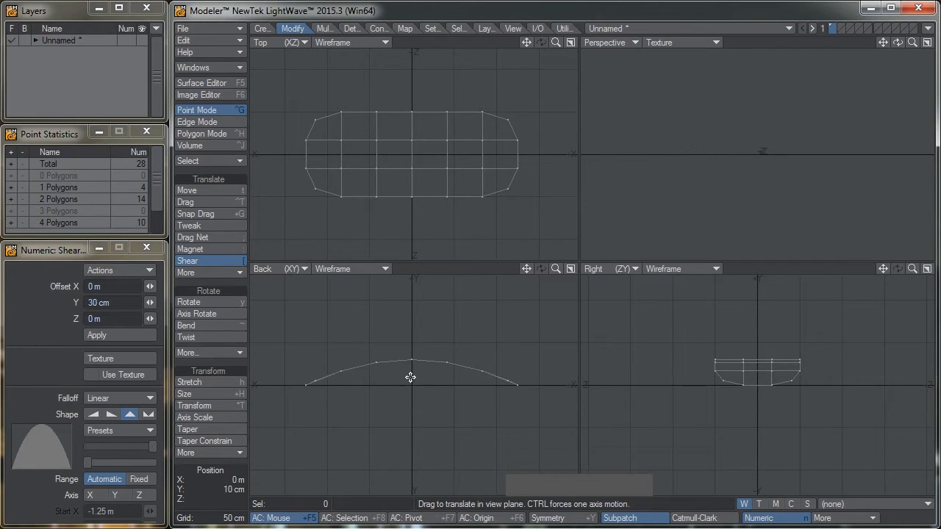
# Shear the arched grid a further 25 cm up in Y using the same falloff along its depth.
pyautogui.moveTo(412, 374); pyautogui.dragTo(412, 351)
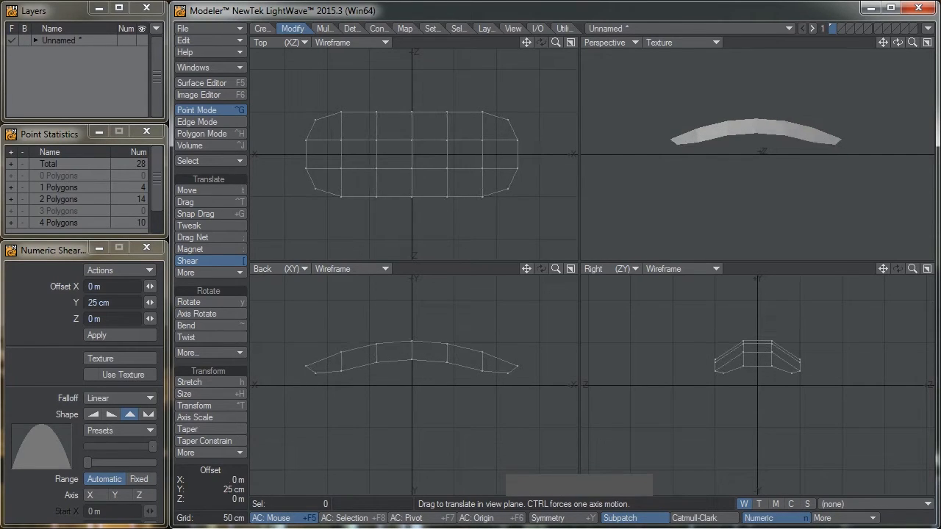
pyautogui.moveTo(725, 147)
pyautogui.keyDown('alt'); pyautogui.mouseDown()
pyautogui.moveTo(858, 177)
pyautogui.moveTo(733, 154)
pyautogui.mouseUp(); pyautogui.keyUp('alt')
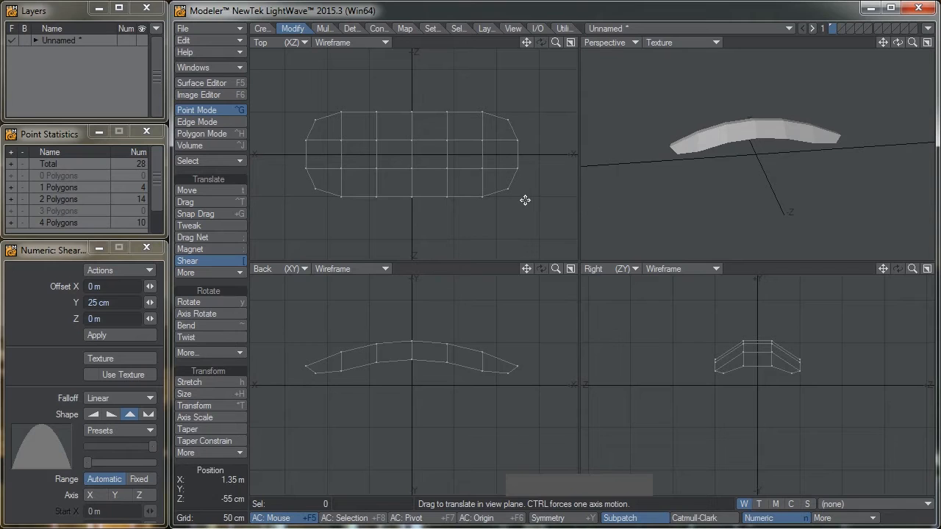
pyautogui.press('space')
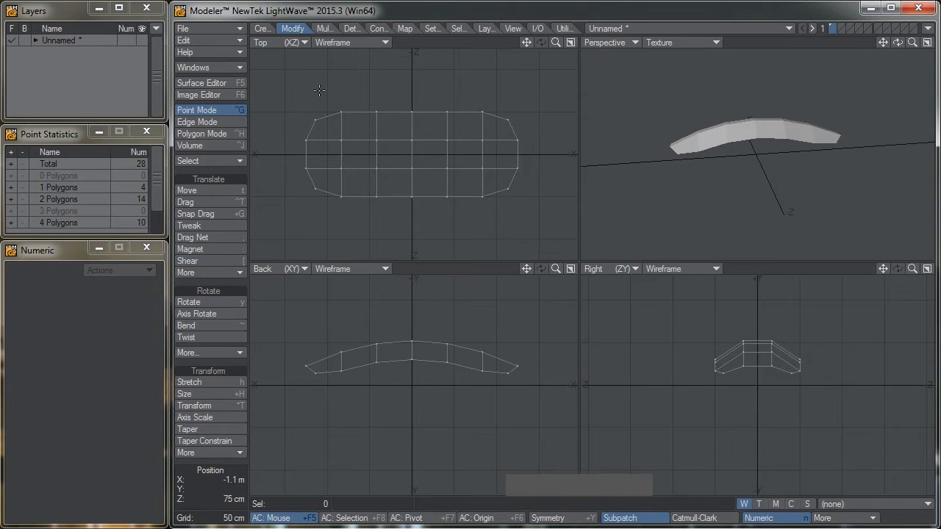
# Extrude the domed surface 45 cm downward in Y.
pyautogui.click(324, 28)
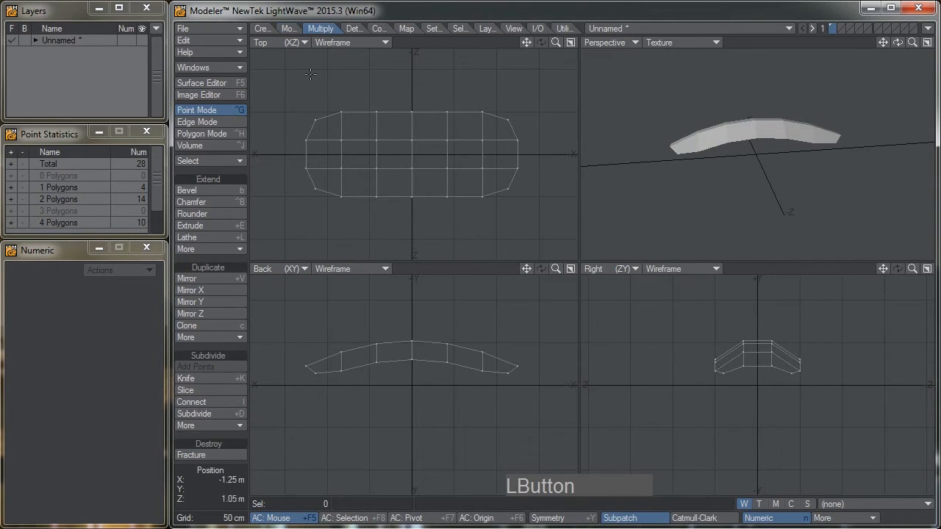
pyautogui.click(212, 225)
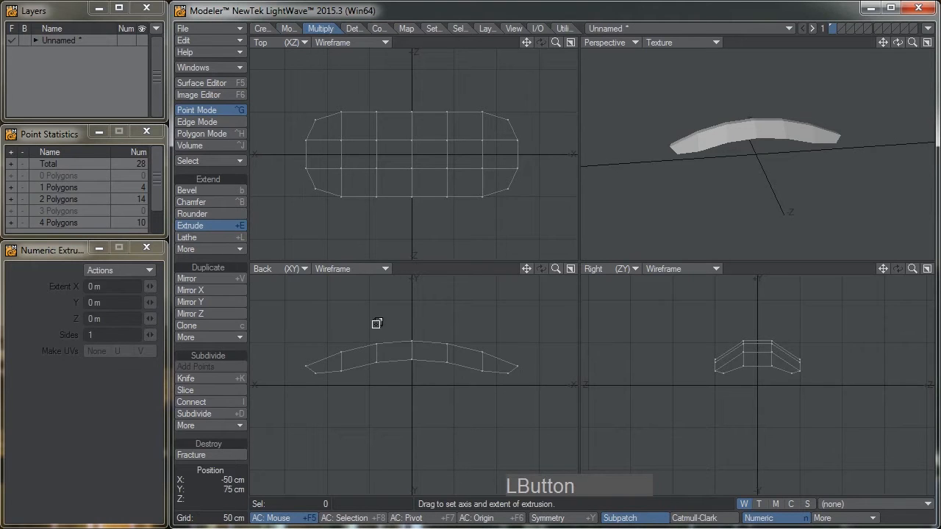
pyautogui.moveTo(412, 353); pyautogui.dragTo(413, 390)
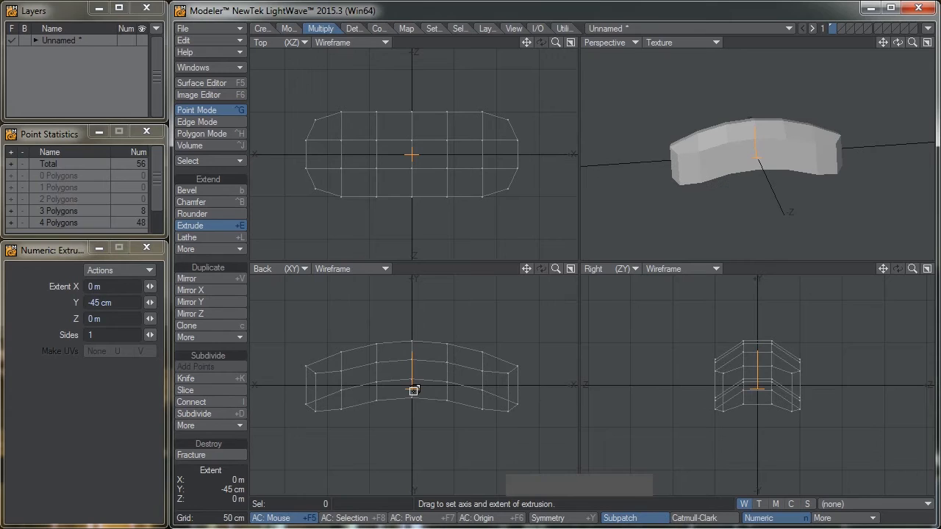
pyautogui.press('space')
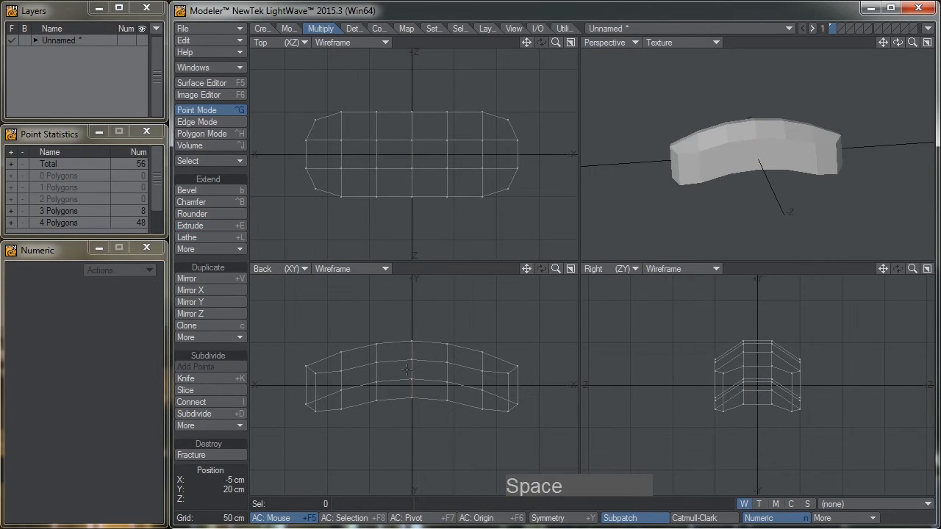
# Flatten the lower points with a 0% vertical stretch and move them down to Y 0, clearing the selection.
pyautogui.moveTo(424, 370)
pyautogui.mouseDown(button='right')
pyautogui.moveTo(372, 374)
pyautogui.moveTo(274, 430)
pyautogui.moveTo(549, 414)
pyautogui.moveTo(415, 367)
pyautogui.mouseUp(button='right')
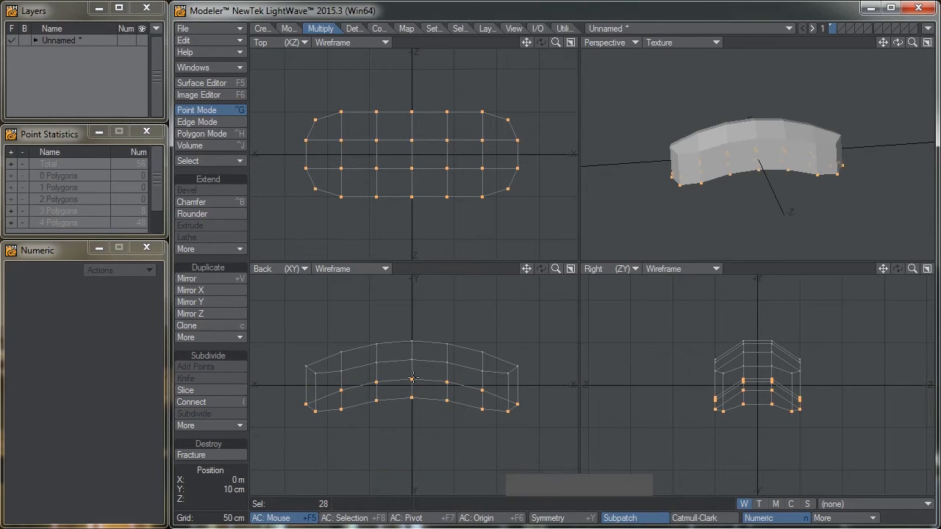
pyautogui.press('h')
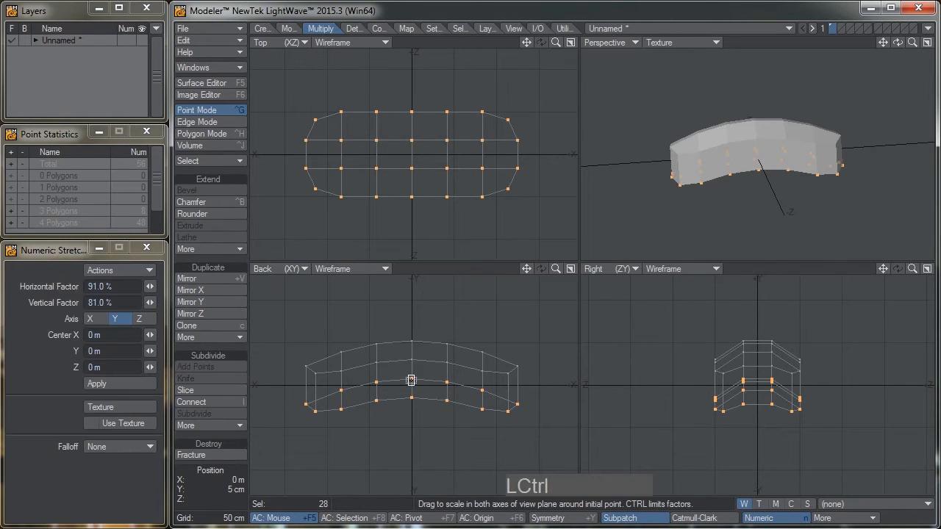
pyautogui.keyDown('ctrl'); pyautogui.moveTo(411, 379); pyautogui.dragTo(411, 403); pyautogui.keyUp('ctrl')
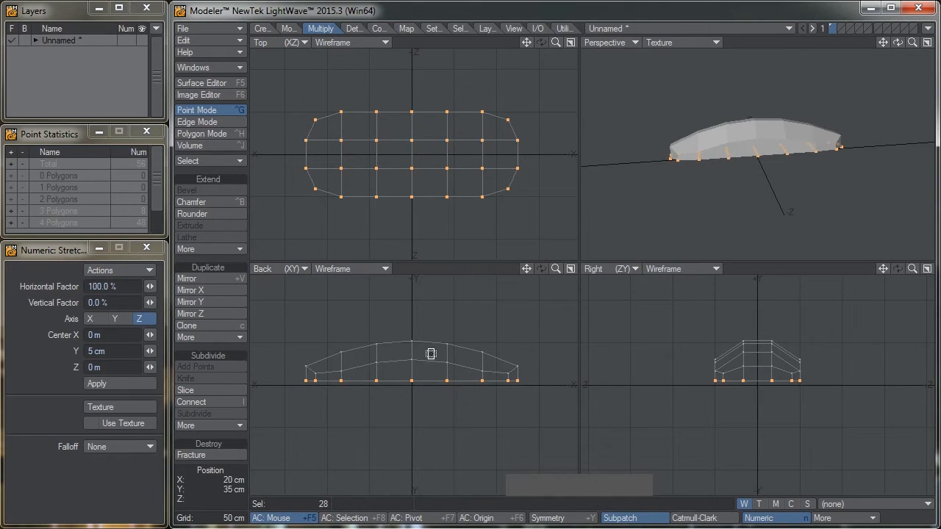
pyautogui.press('t')
pyautogui.keyDown('ctrl'); pyautogui.moveTo(432, 358); pyautogui.dragTo(427, 365); pyautogui.keyUp('ctrl')
pyautogui.press('space')
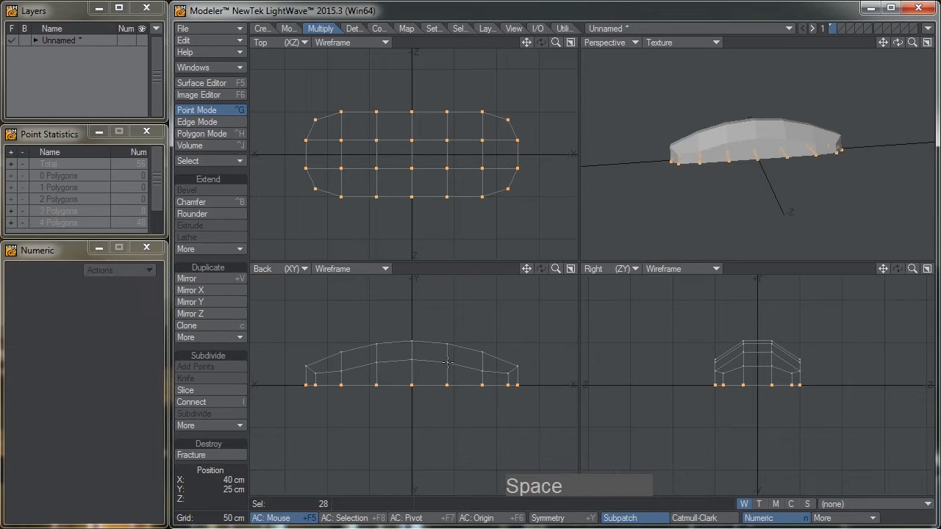
pyautogui.moveTo(345, 408)
pyautogui.mouseDown(button='right')
pyautogui.moveTo(508, 349)
pyautogui.moveTo(335, 411)
pyautogui.moveTo(341, 397)
pyautogui.mouseUp(button='right')
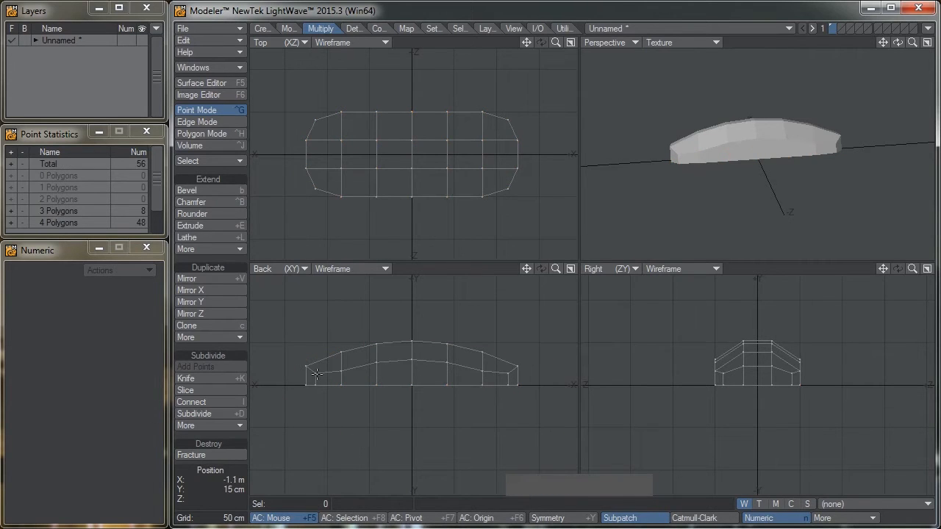
# Chamfer the edge loop between the domed top and the side walls by about 6 mm and deselect it.
pyautogui.click(208, 122)
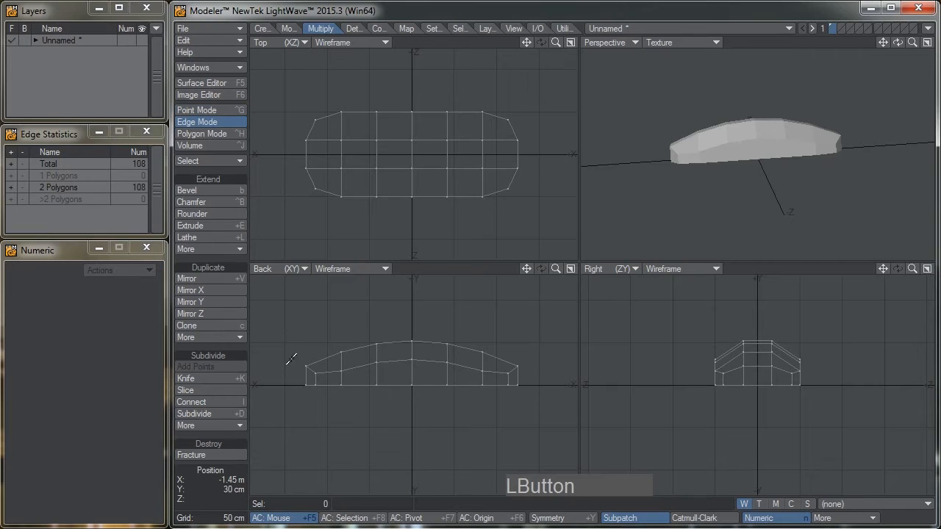
pyautogui.moveTo(315, 359)
pyautogui.mouseDown(button='right')
pyautogui.moveTo(295, 364)
pyautogui.moveTo(492, 381)
pyautogui.moveTo(533, 361)
pyautogui.moveTo(314, 339)
pyautogui.moveTo(339, 363)
pyautogui.moveTo(287, 349)
pyautogui.mouseUp(button='right')
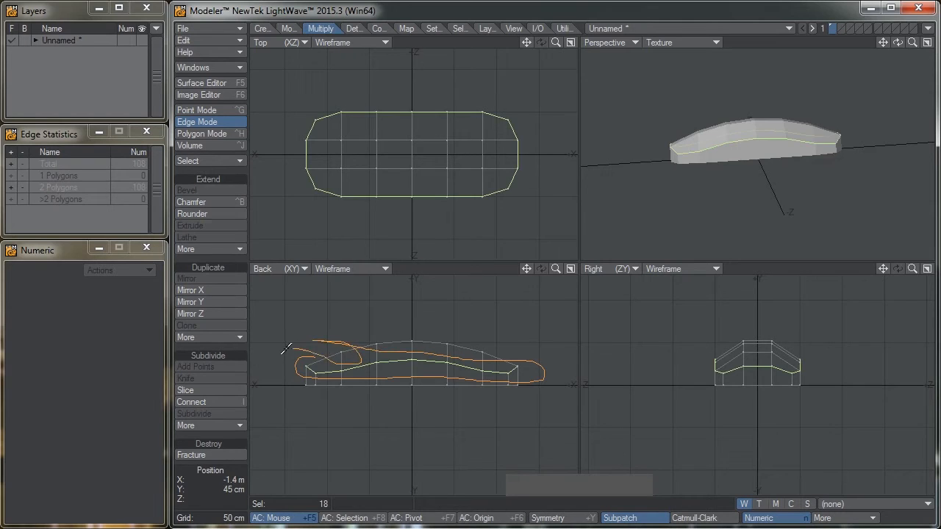
pyautogui.keyDown('ctrl'); pyautogui.keyDown('alt'); pyautogui.moveTo(814, 139); pyautogui.dragTo(825, 139); pyautogui.keyUp('alt'); pyautogui.keyUp('ctrl')
pyautogui.keyDown('alt'); pyautogui.moveTo(695, 147); pyautogui.dragTo(750, 155); pyautogui.keyUp('alt')
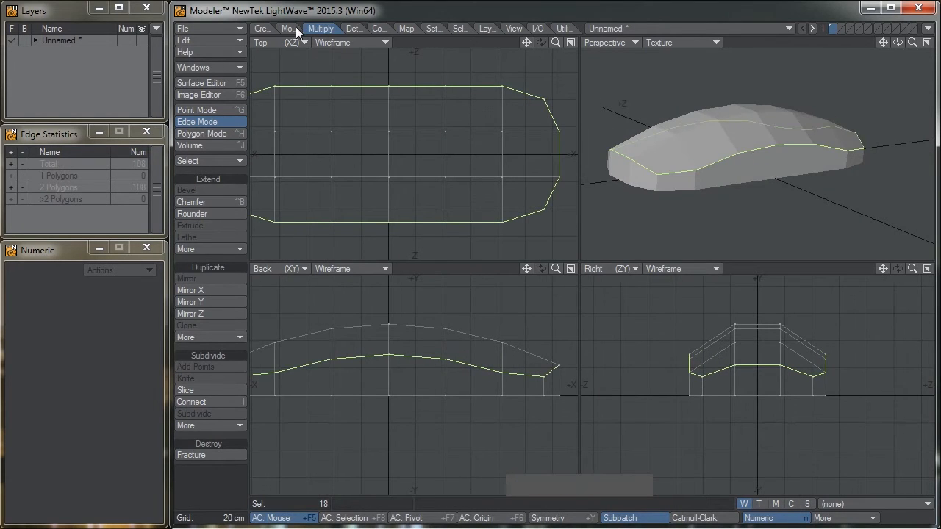
pyautogui.click(218, 202)
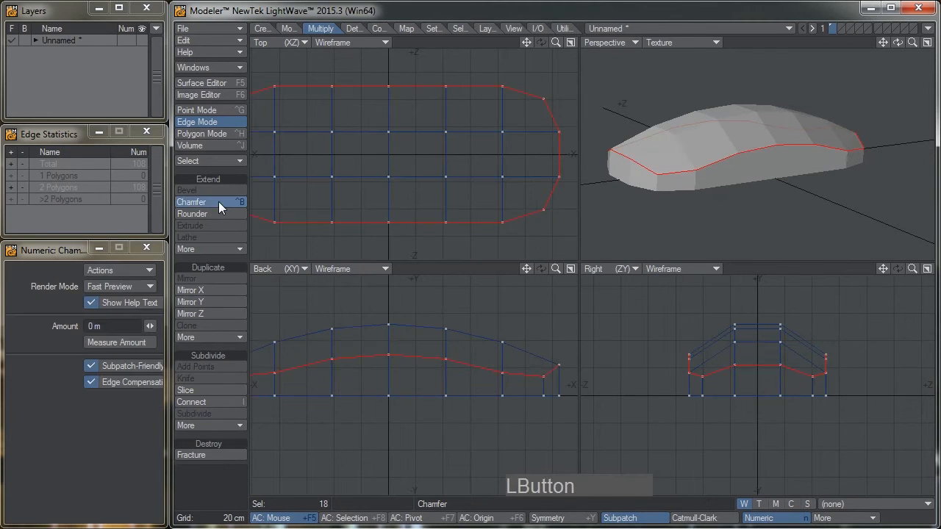
pyautogui.keyDown('alt'); pyautogui.moveTo(311, 321); pyautogui.dragTo(337, 346); pyautogui.keyUp('alt')
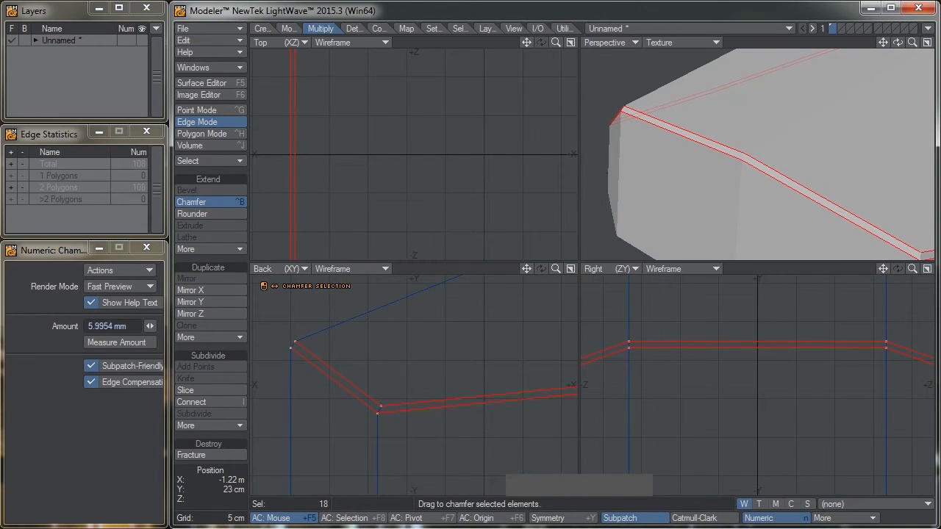
pyautogui.press('space')
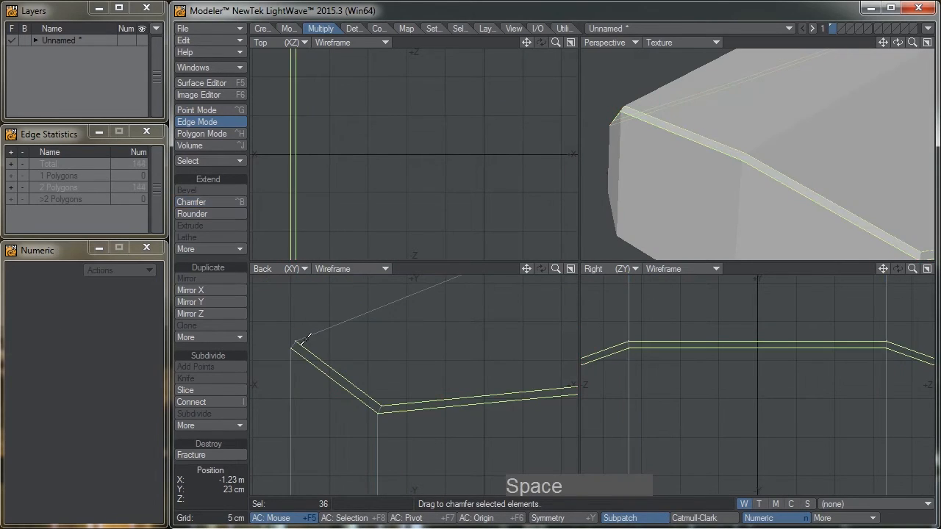
pyautogui.keyDown('ctrl'); pyautogui.keyDown('alt'); pyautogui.moveTo(437, 355); pyautogui.dragTo(346, 370); pyautogui.keyUp('alt'); pyautogui.keyUp('ctrl')
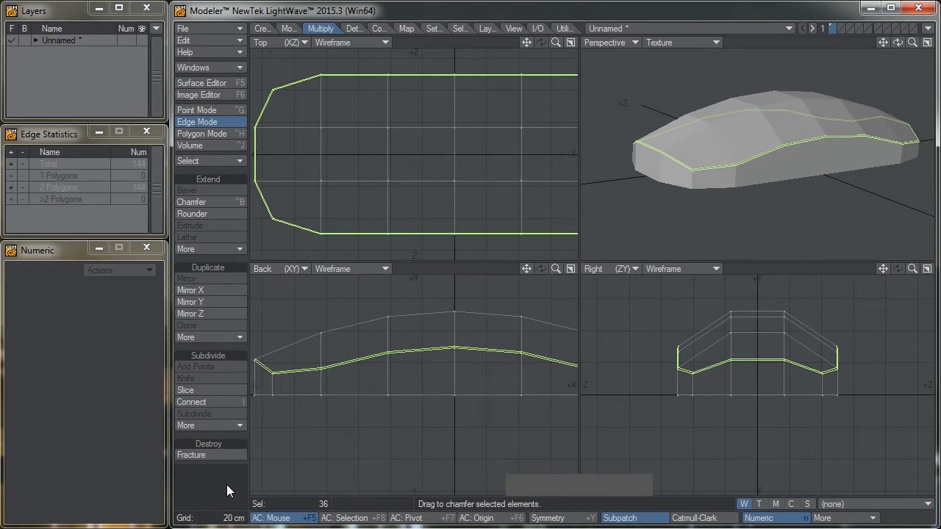
pyautogui.click(226, 482)
pyautogui.keyDown('ctrl'); pyautogui.keyDown('alt'); pyautogui.moveTo(512, 351); pyautogui.dragTo(451, 351); pyautogui.keyUp('alt'); pyautogui.keyUp('ctrl')
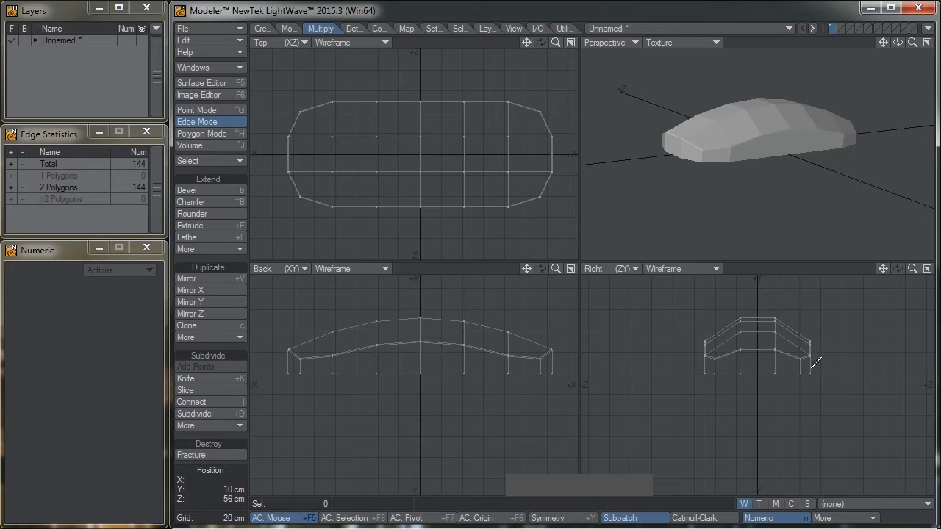
# Knife-cut a horizontal edge loop through the domed solid's side walls at Y 2 cm, just above its base.
pyautogui.hotkey('shift', 'k')
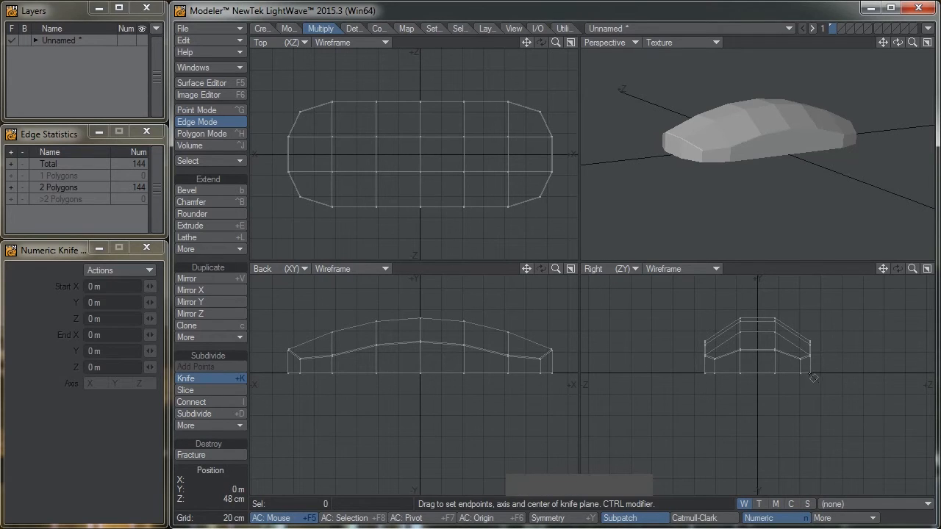
pyautogui.keyDown('ctrl'); pyautogui.moveTo(817, 373); pyautogui.dragTo(694, 371); pyautogui.keyUp('ctrl')
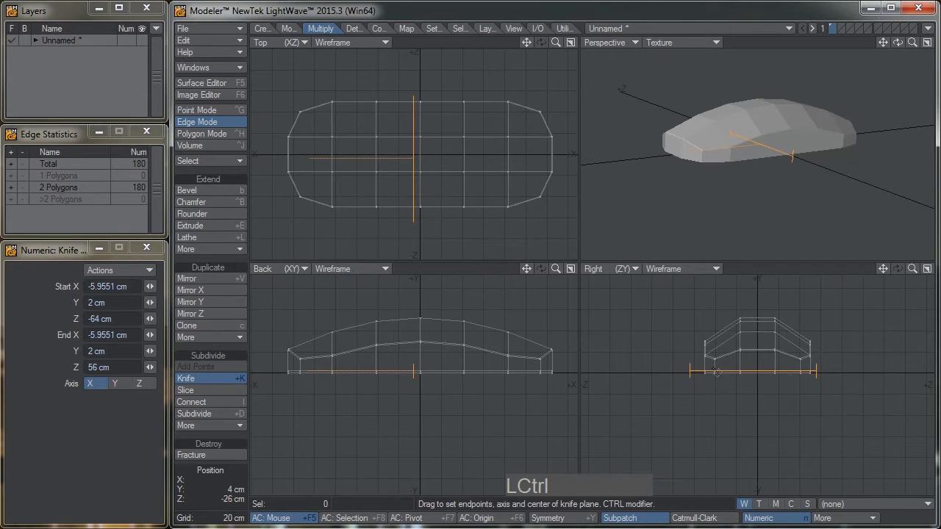
pyautogui.press('space')
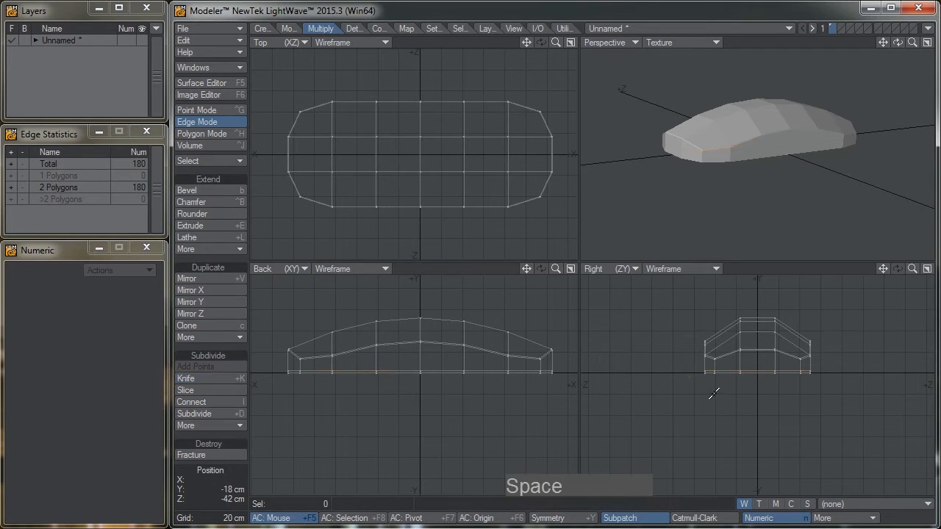
# Select all the polygons on the flat underside of the domed solid and delete them to open the base.
pyautogui.moveTo(763, 159)
pyautogui.keyDown('ctrl'); pyautogui.keyDown('alt'); pyautogui.mouseDown()
pyautogui.moveTo(839, 164)
pyautogui.moveTo(787, 106)
pyautogui.moveTo(639, 111)
pyautogui.moveTo(623, 144)
pyautogui.moveTo(678, 168)
pyautogui.moveTo(747, 121)
pyautogui.moveTo(765, 181)
pyautogui.mouseUp(); pyautogui.keyUp('alt'); pyautogui.keyUp('ctrl')
pyautogui.click(209, 134)
pyautogui.moveTo(832, 123)
pyautogui.mouseDown()
pyautogui.moveTo(853, 177)
pyautogui.moveTo(890, 122)
pyautogui.moveTo(873, 181)
pyautogui.mouseUp()
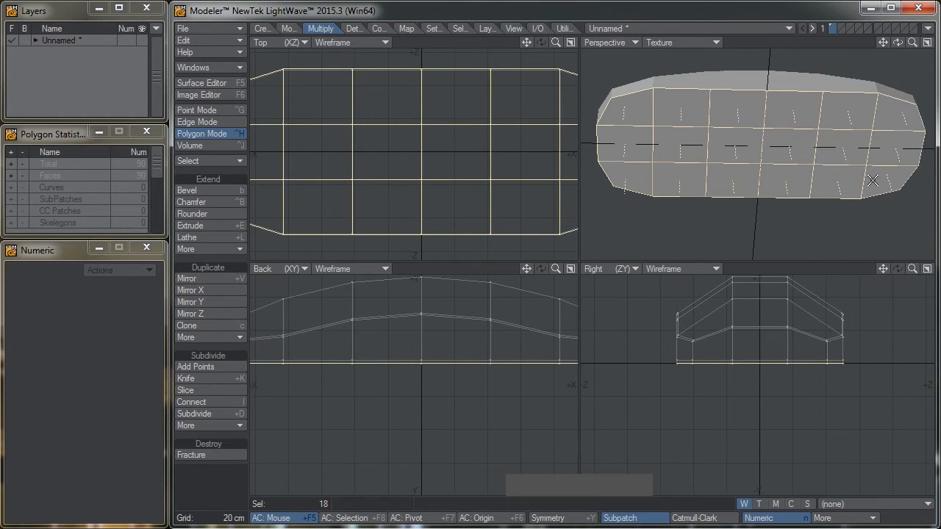
pyautogui.press('Delete')
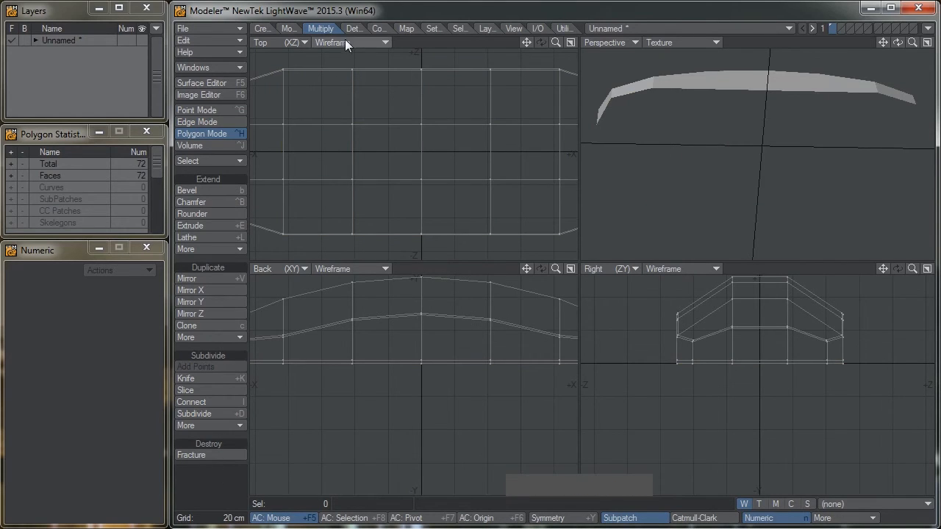
# Thicken the open shell by about -2.9 cm with 2 segments, using the Normal algorithm.
pyautogui.click(237, 250)
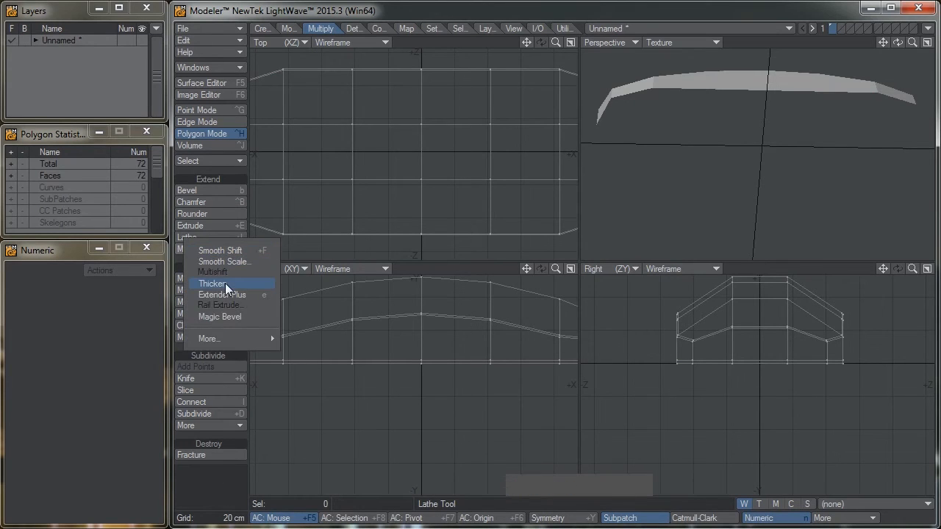
pyautogui.click(230, 283)
pyautogui.keyDown('alt'); pyautogui.moveTo(321, 319); pyautogui.dragTo(451, 333); pyautogui.keyUp('alt')
pyautogui.keyDown('ctrl'); pyautogui.keyDown('alt'); pyautogui.moveTo(361, 358); pyautogui.dragTo(450, 345); pyautogui.keyUp('alt'); pyautogui.keyUp('ctrl')
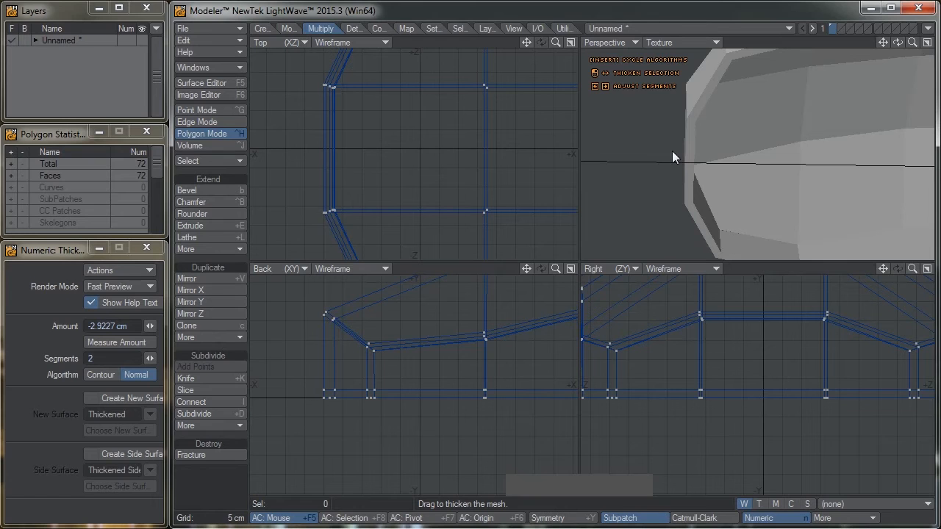
pyautogui.press('KP_Enter')
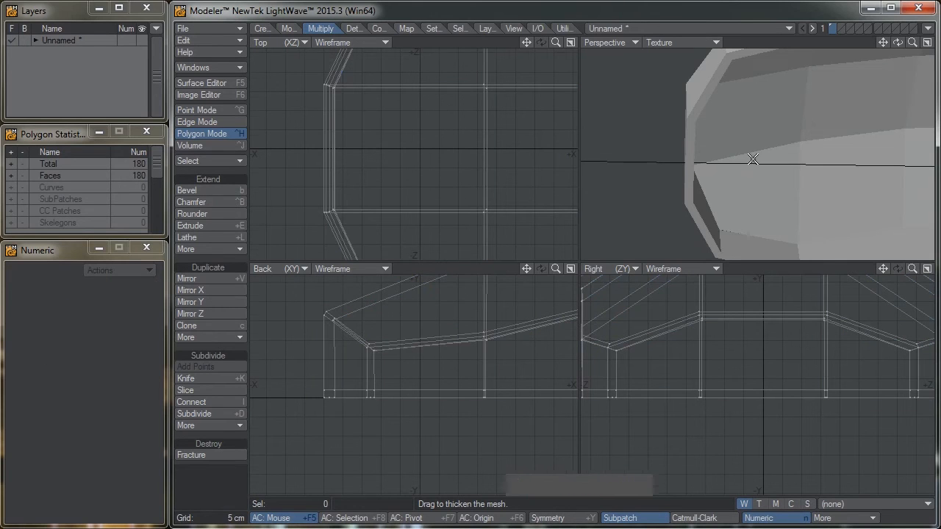
# Preview the whole thickened shell as subpatches and switch it back to plain polygon faces.
pyautogui.press('a')
pyautogui.keyDown('alt'); pyautogui.moveTo(742, 147); pyautogui.dragTo(774, 189); pyautogui.keyUp('alt')
pyautogui.press('Tab')
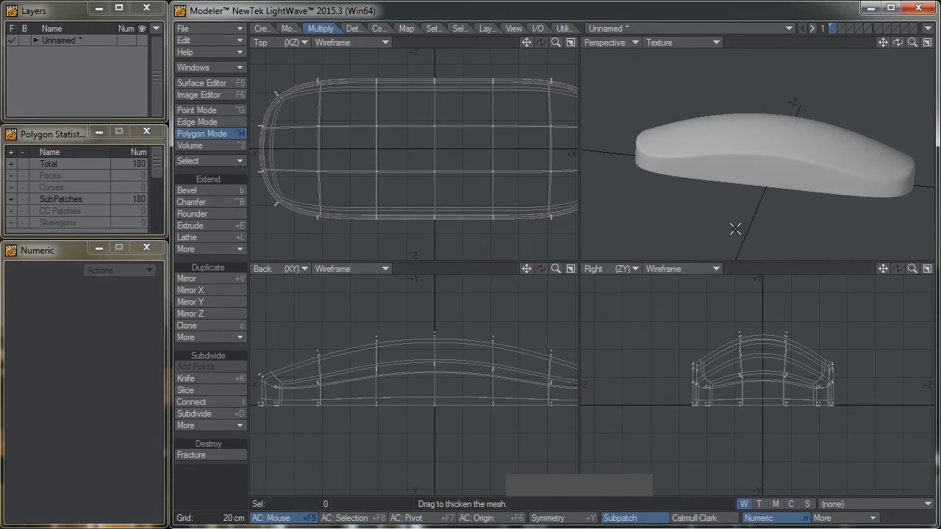
pyautogui.press('Tab')
# Mirror the shell downward across the Y axis with the mirror plane at Y -1 cm, merging points.
pyautogui.keyDown('alt'); pyautogui.moveTo(844, 184); pyautogui.dragTo(864, 371); pyautogui.keyUp('alt')
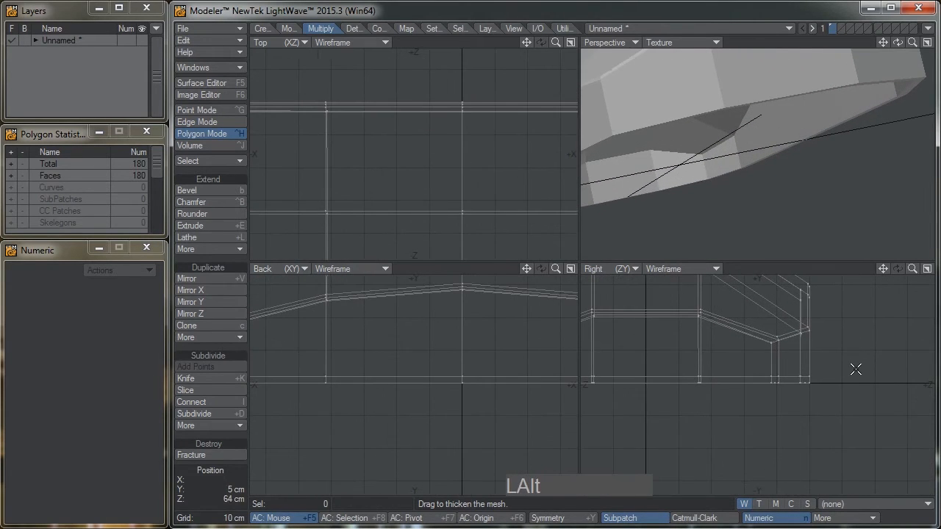
pyautogui.hotkey('shift', 'v')
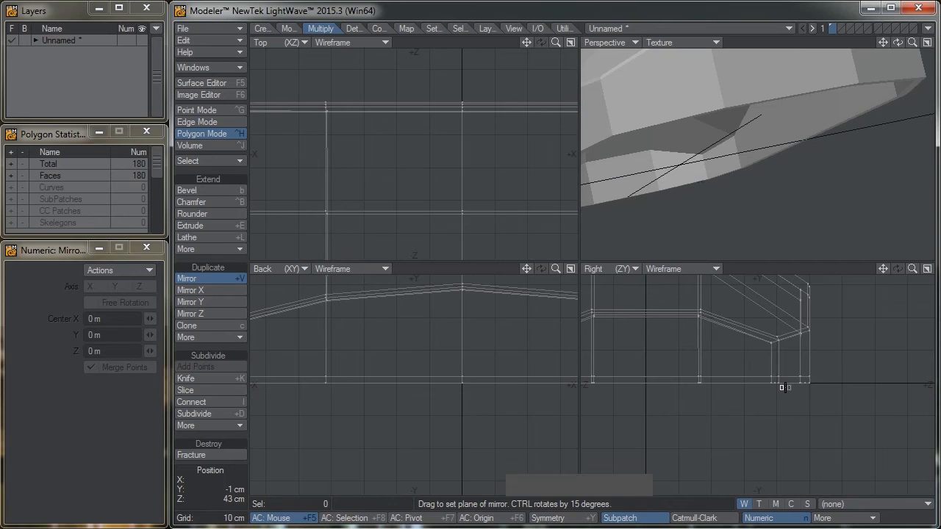
pyautogui.moveTo(784, 387); pyautogui.dragTo(785, 386)
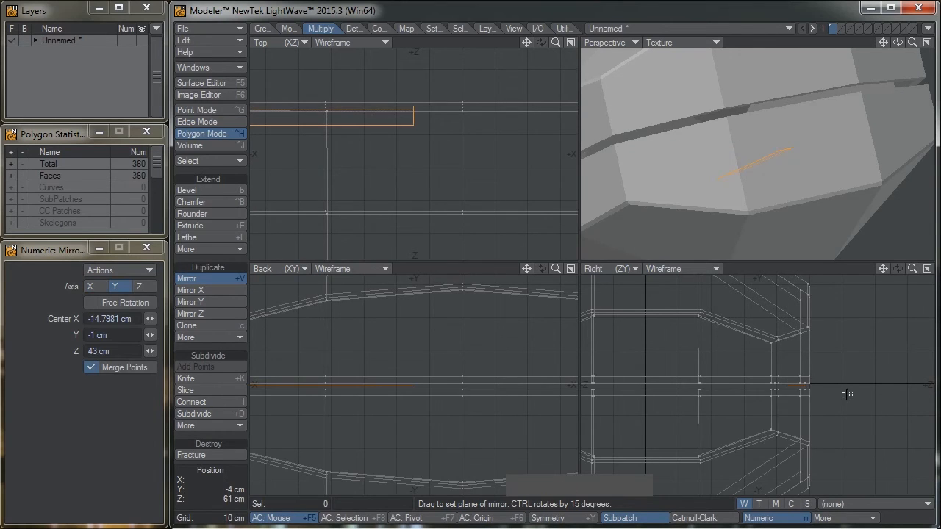
pyautogui.press('space')
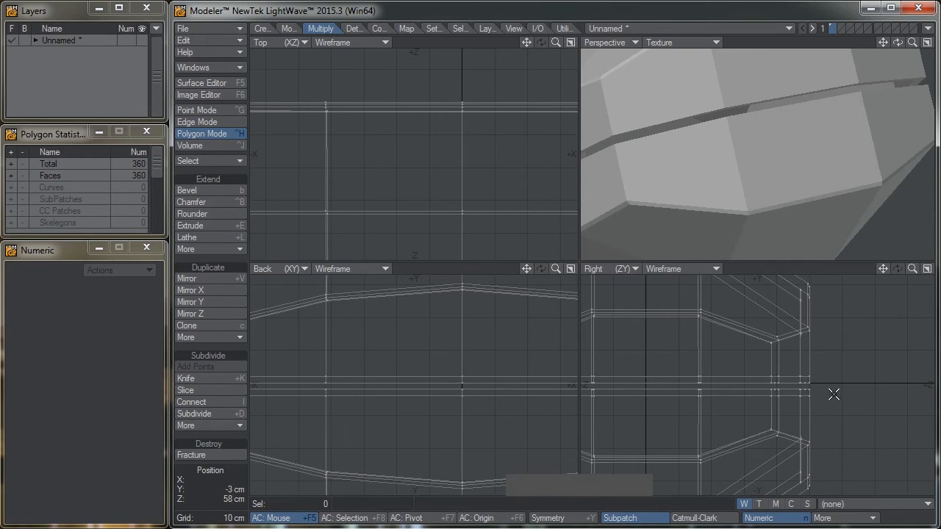
# Select the entire lower mirrored shell, move it up 1.2 cm in Y to narrow the gap, and clear the selection.
pyautogui.moveTo(816, 395); pyautogui.dragTo(801, 399)
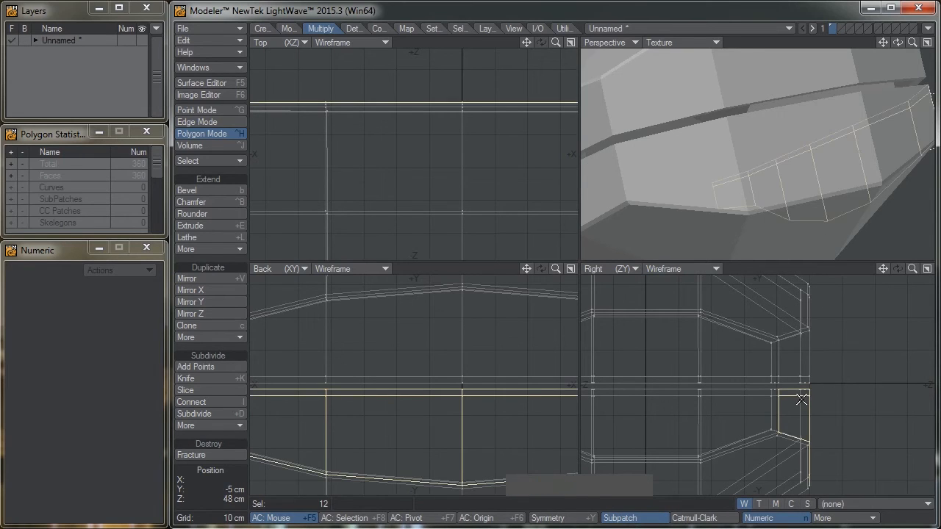
pyautogui.click(231, 158)
pyautogui.click(205, 214)
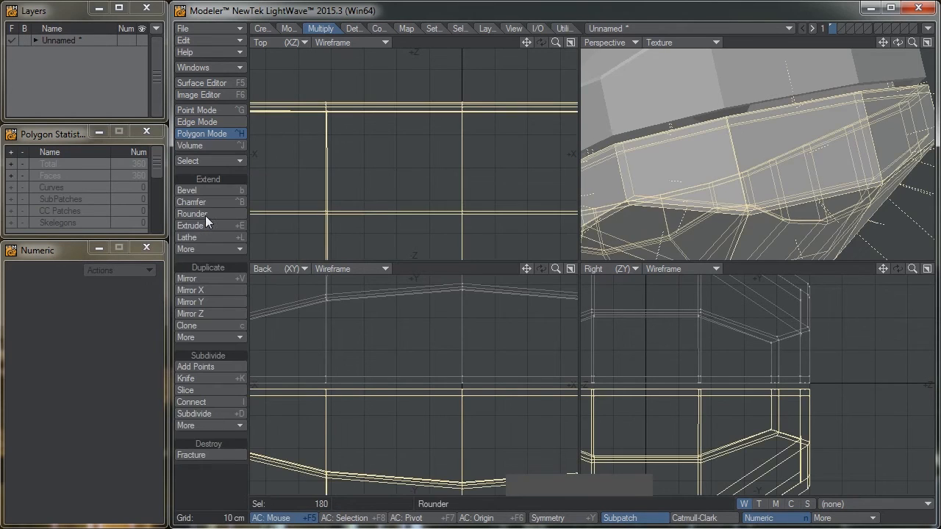
pyautogui.keyDown('ctrl'); pyautogui.keyDown('alt'); pyautogui.moveTo(762, 383); pyautogui.dragTo(845, 373); pyautogui.keyUp('alt'); pyautogui.keyUp('ctrl')
pyautogui.press('t')
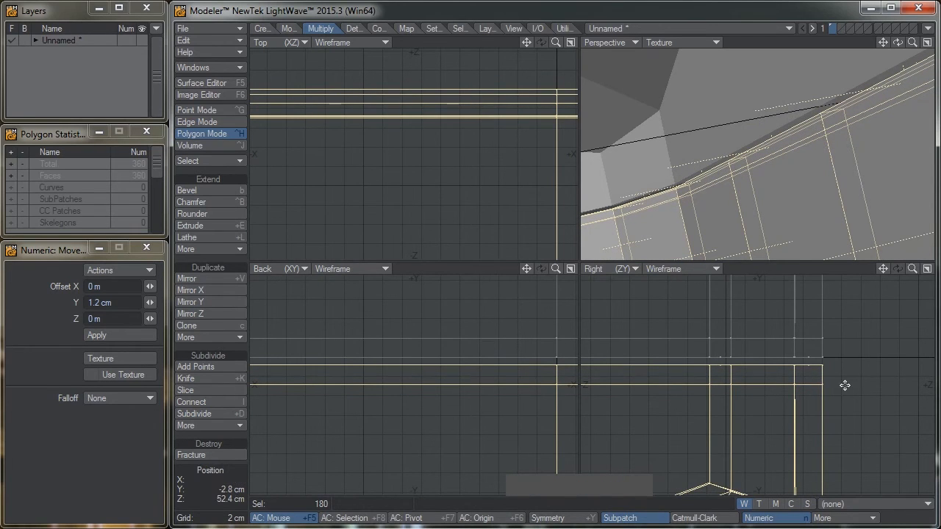
pyautogui.press('space')
pyautogui.click(231, 490)
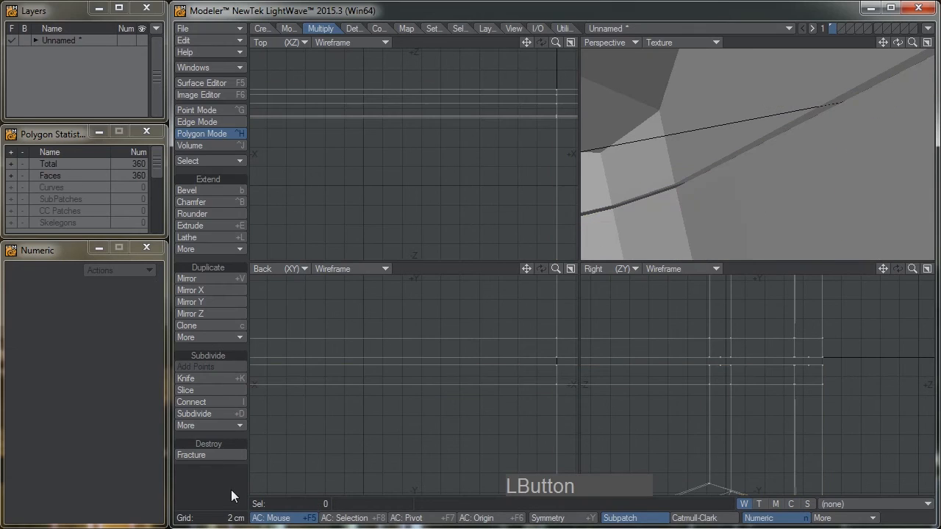
# Activate the empty second layer with the two-shell layer displayed as its background.
pyautogui.press('a')
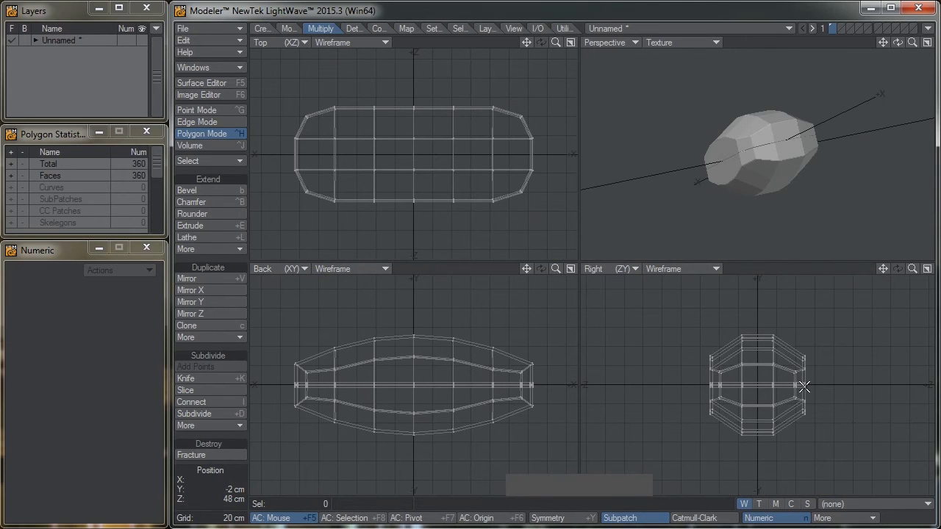
pyautogui.click(839, 28)
pyautogui.keyDown('shift'); pyautogui.click(833, 30); pyautogui.keyUp('shift')
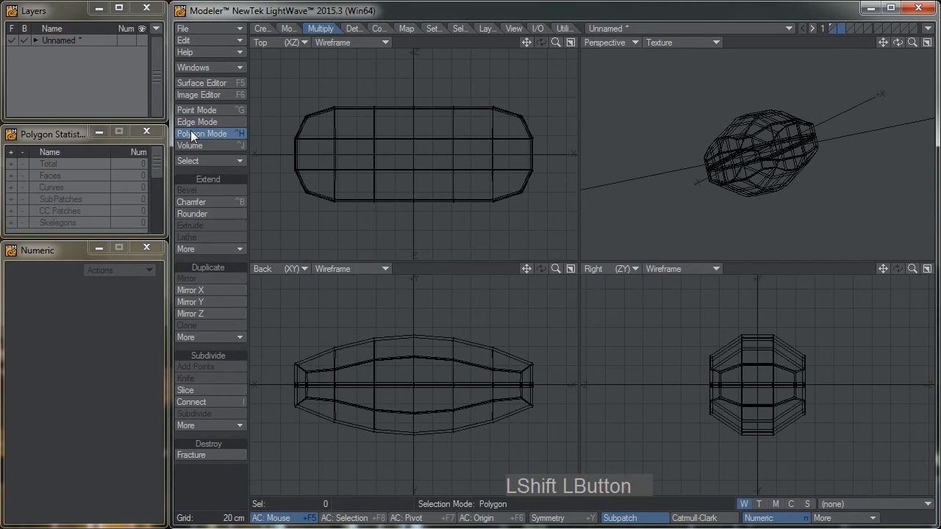
# Create a 24-sided disc on the X axis at Y -4 mm, Z 50 cm with 1.6 cm radius, stretched into a cylinder about 11 cm long.
pyautogui.click(264, 28)
pyautogui.click(203, 213)
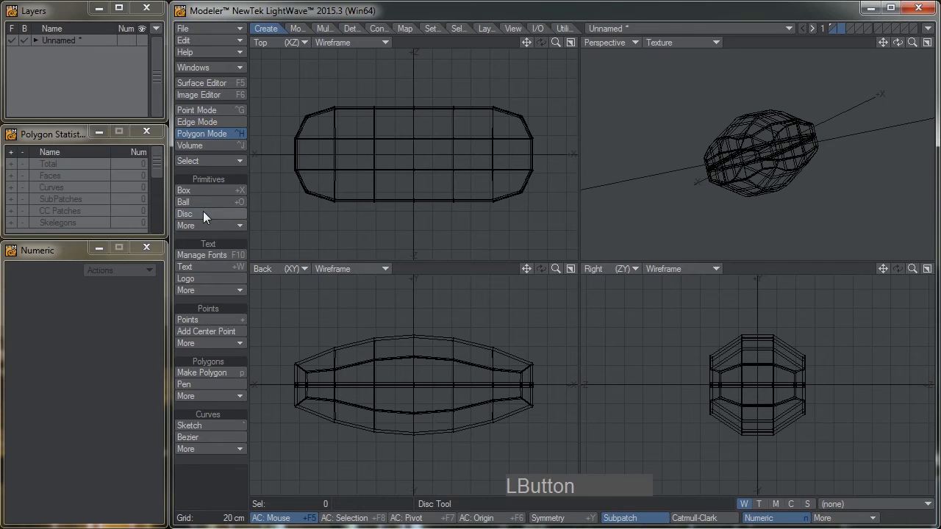
pyautogui.keyDown('ctrl'); pyautogui.keyDown('alt'); pyautogui.moveTo(799, 389); pyautogui.dragTo(887, 395); pyautogui.keyUp('alt'); pyautogui.keyUp('ctrl')
pyautogui.moveTo(811, 395)
pyautogui.keyDown('ctrl'); pyautogui.mouseDown()
pyautogui.moveTo(833, 406)
pyautogui.moveTo(813, 399)
pyautogui.mouseUp(); pyautogui.keyUp('ctrl')
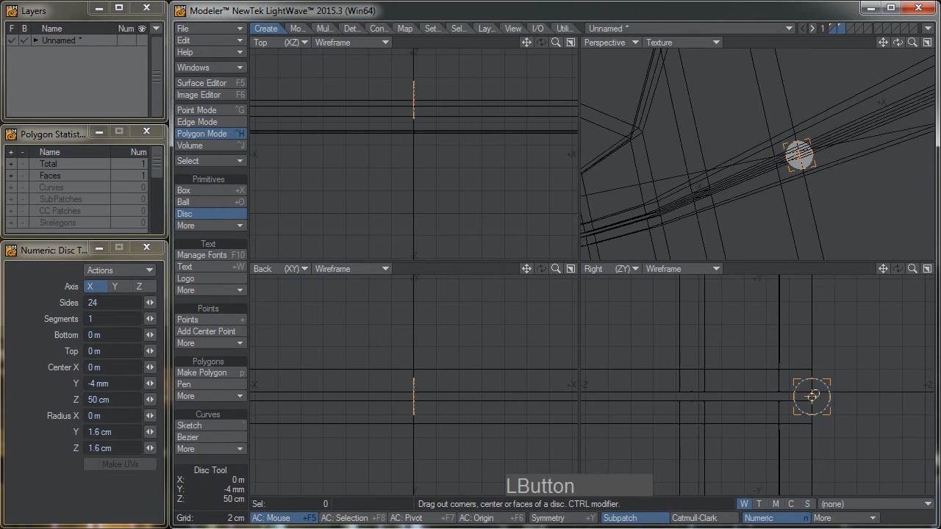
pyautogui.moveTo(475, 389); pyautogui.dragTo(427, 428)
pyautogui.keyDown('alt'); pyautogui.moveTo(440, 424); pyautogui.dragTo(324, 389); pyautogui.keyUp('alt')
pyautogui.keyDown('ctrl'); pyautogui.keyDown('alt'); pyautogui.moveTo(451, 399); pyautogui.dragTo(474, 401); pyautogui.keyUp('alt'); pyautogui.keyUp('ctrl')
pyautogui.press('space')
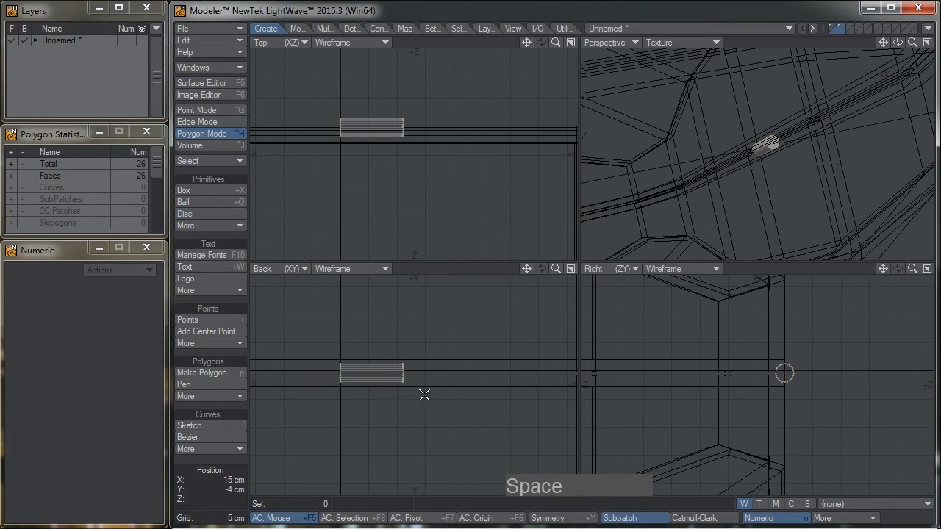
# Measure the small cylinder's length along X from end to end.
pyautogui.keyDown('ctrl'); pyautogui.keyDown('alt'); pyautogui.moveTo(353, 369); pyautogui.dragTo(404, 367); pyautogui.keyUp('alt'); pyautogui.keyUp('ctrl')
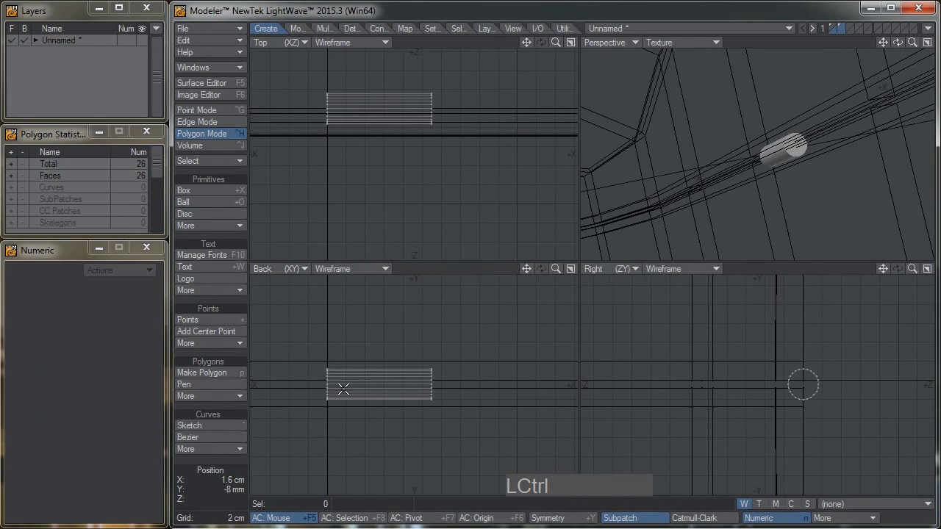
pyautogui.hotkey('ctrl', 'e')
pyautogui.moveTo(328, 385); pyautogui.dragTo(432, 386)
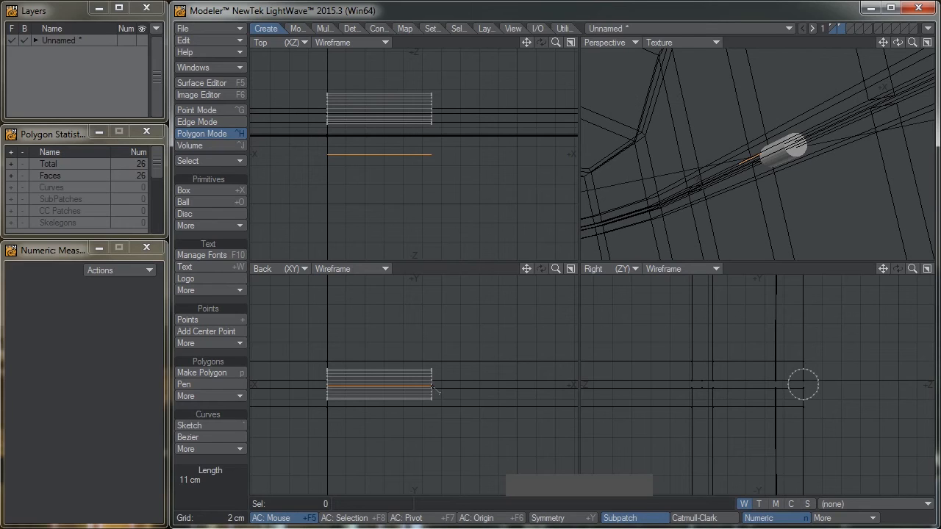
pyautogui.moveTo(434, 389)
pyautogui.mouseDown()
pyautogui.moveTo(399, 386)
pyautogui.moveTo(432, 386)
pyautogui.mouseUp()
pyautogui.press('space')
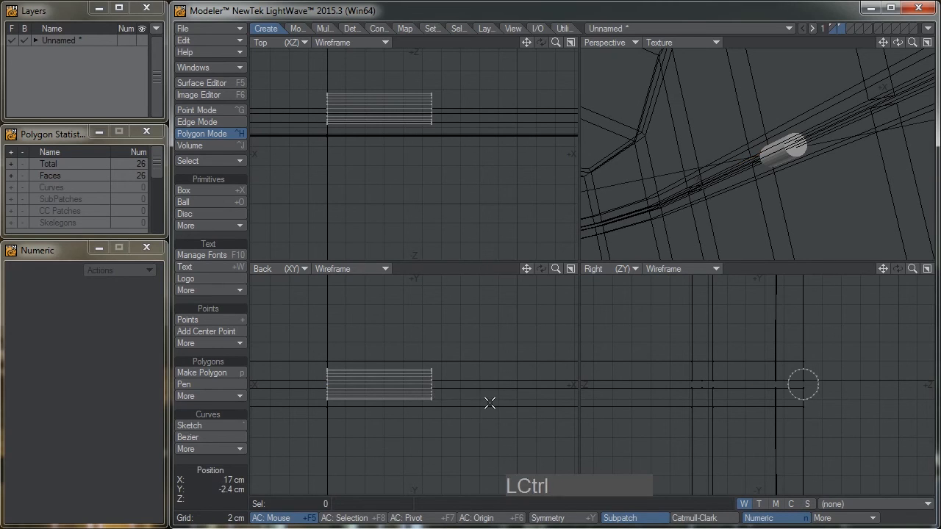
# Clone the small cylinder 15 times with an X offset of 12 cm.
pyautogui.hotkey('shift', 'c')
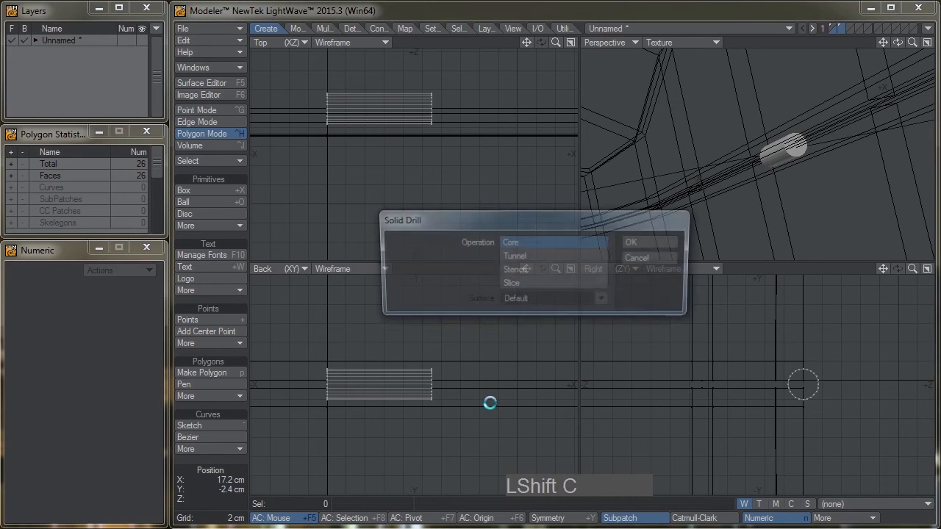
pyautogui.click(640, 258)
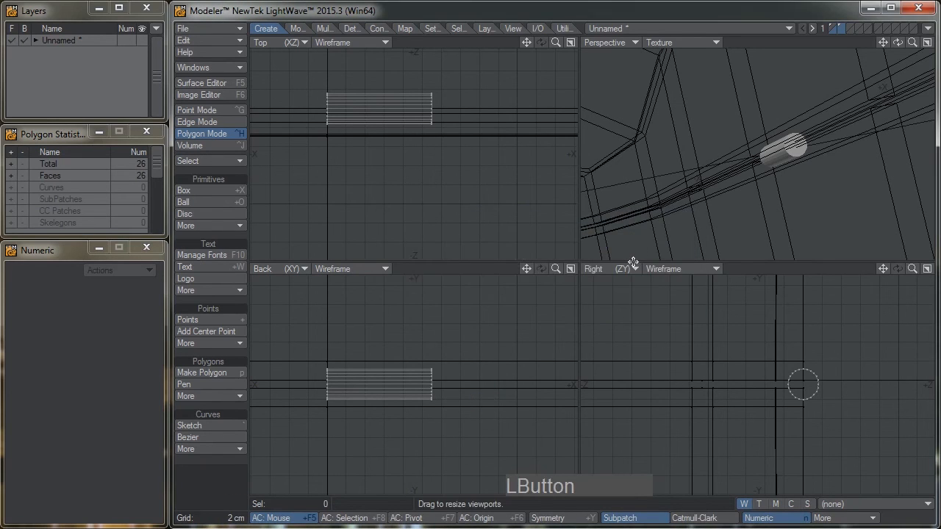
pyautogui.press('c')
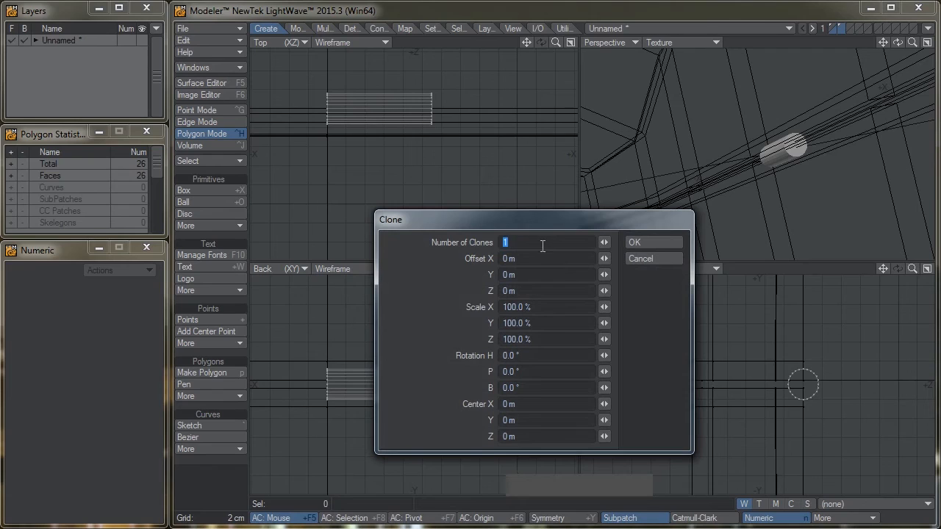
pyautogui.click(450, 242)
pyautogui.write('15')
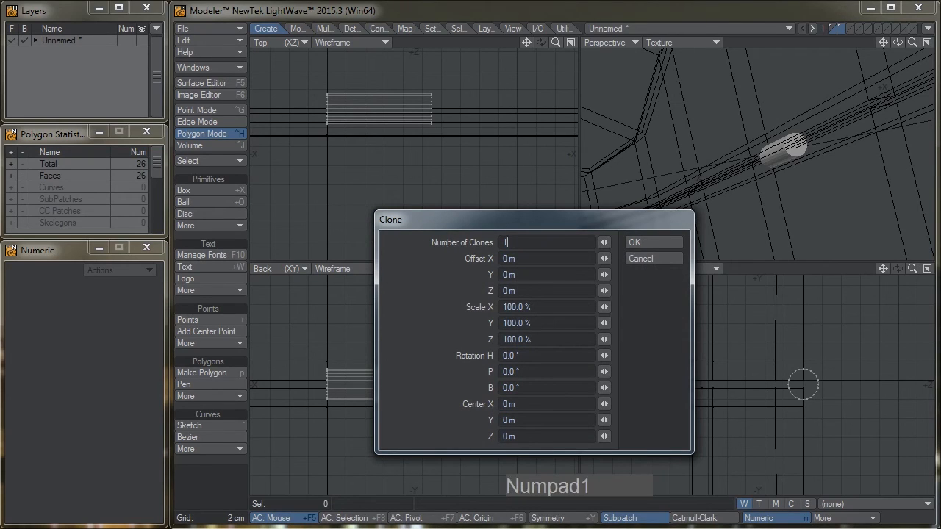
pyautogui.press('Tab')
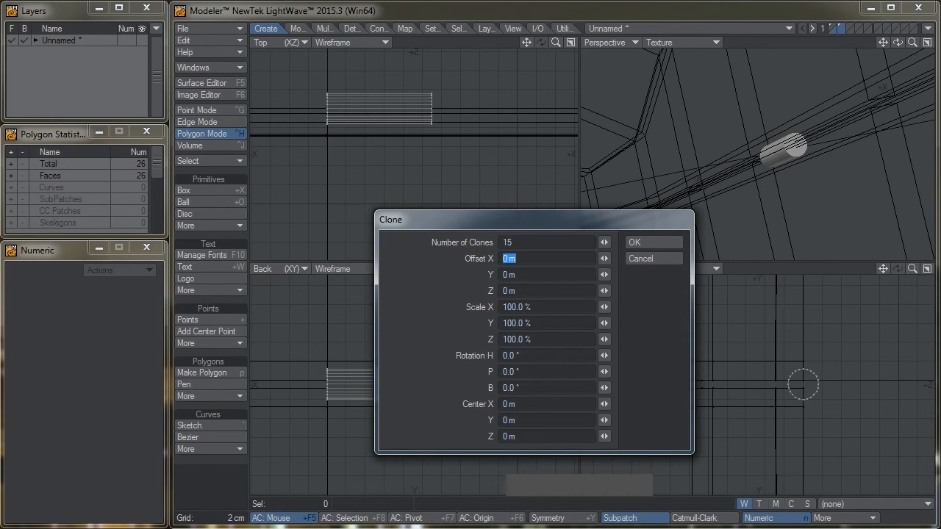
pyautogui.write('11')
pyautogui.press('BackSpace')
pyautogui.write('2cm')
pyautogui.press('Tab')
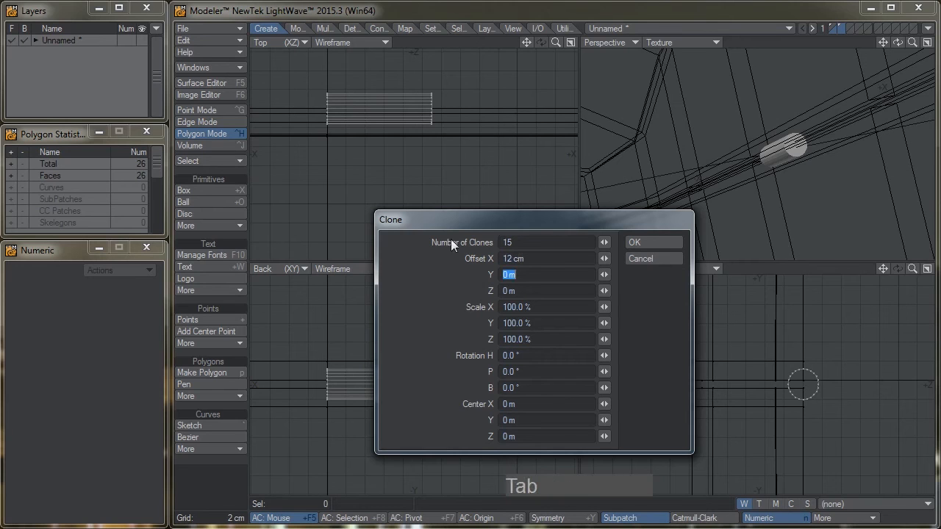
pyautogui.click(653, 242)
# Move the row of cylinders -95 cm in X to centre it along the shell's edge.
pyautogui.press('a')
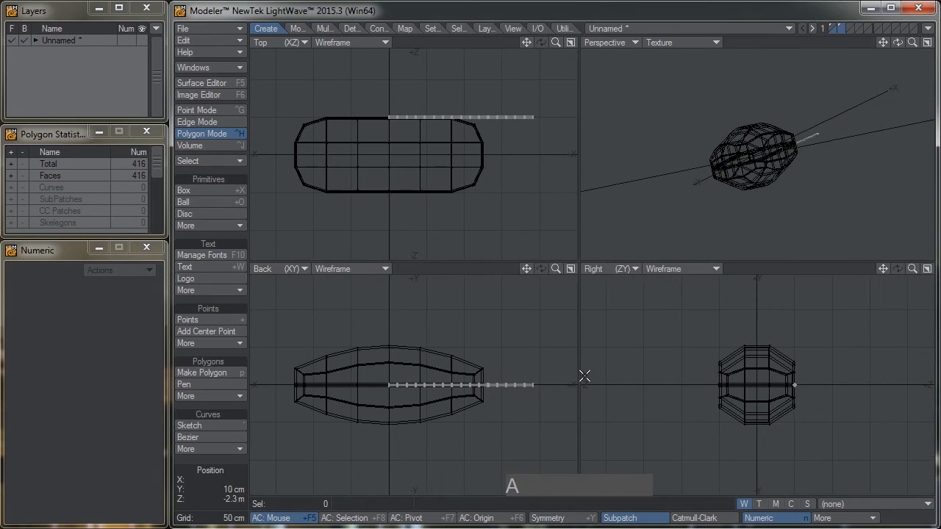
pyautogui.press('t')
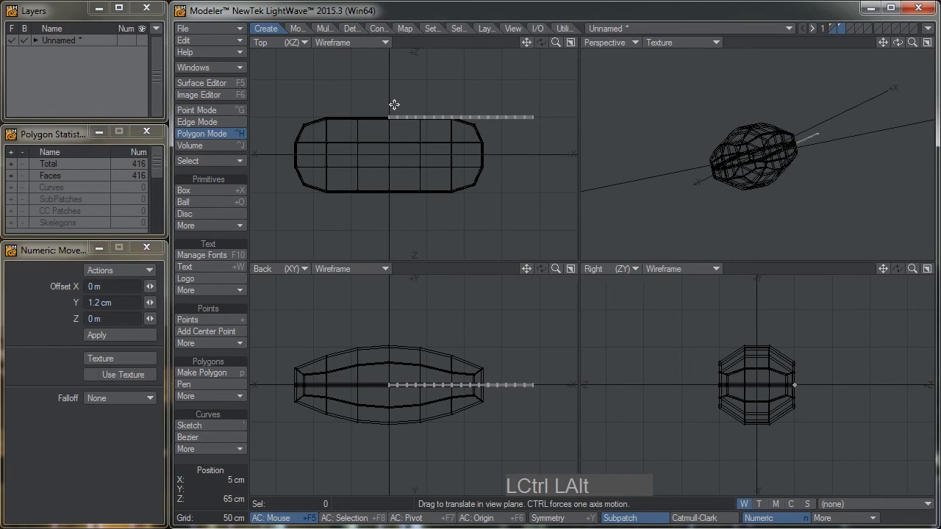
pyautogui.keyDown('ctrl'); pyautogui.moveTo(496, 130); pyautogui.dragTo(424, 131); pyautogui.keyUp('ctrl')
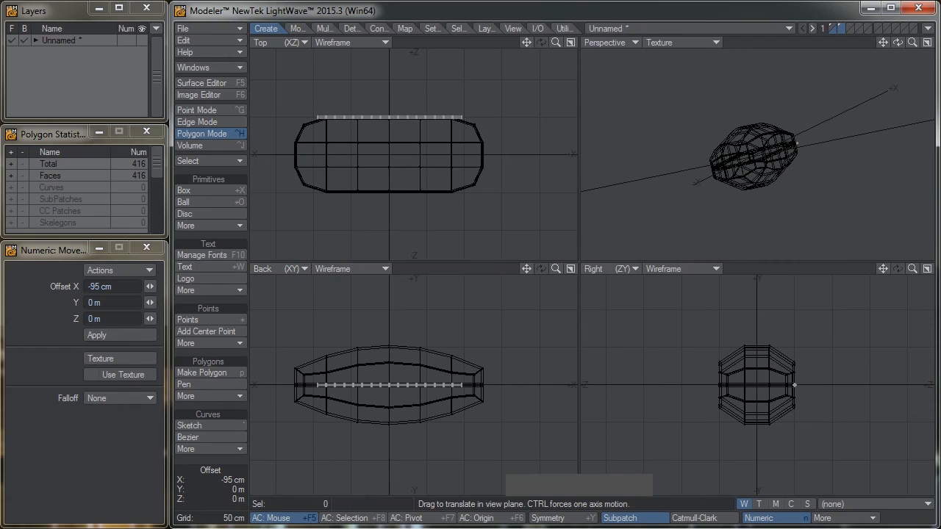
pyautogui.press('space')
# Delete the three outermost cylinders at each end of the hinge row.
pyautogui.moveTo(324, 112)
pyautogui.mouseDown()
pyautogui.moveTo(318, 119)
pyautogui.moveTo(337, 107)
pyautogui.moveTo(337, 130)
pyautogui.mouseUp()
pyautogui.keyDown('shift'); pyautogui.moveTo(462, 117); pyautogui.dragTo(442, 122); pyautogui.keyUp('shift')
pyautogui.click(232, 162)
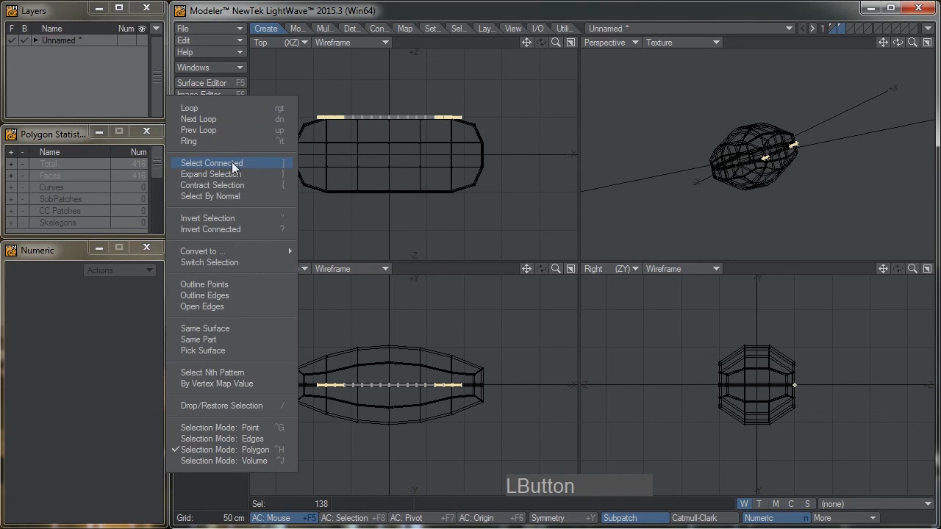
pyautogui.click(233, 164)
pyautogui.press('Delete')
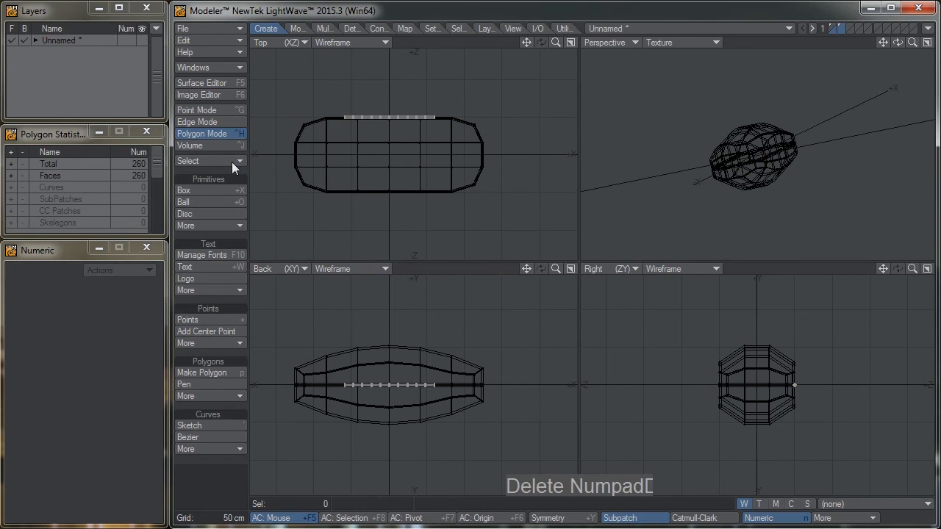
# Duplicate the hinge cylinder at the row's +X end and offset the copy 1.2 cm outward in X.
pyautogui.keyDown('ctrl'); pyautogui.keyDown('alt'); pyautogui.moveTo(414, 148); pyautogui.dragTo(464, 101); pyautogui.keyUp('alt'); pyautogui.keyUp('ctrl')
pyautogui.keyDown('alt'); pyautogui.moveTo(464, 100); pyautogui.dragTo(441, 140); pyautogui.keyUp('alt')
pyautogui.click(224, 162)
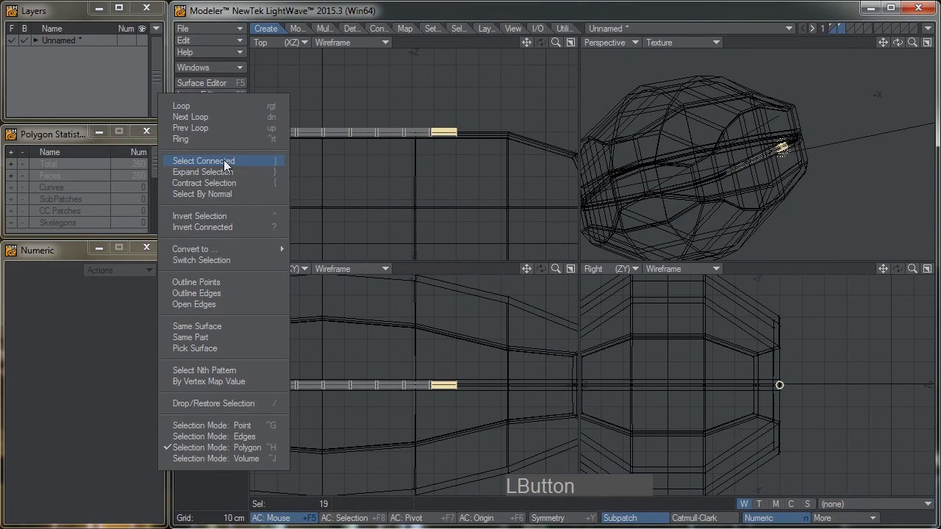
pyautogui.click(224, 163)
pyautogui.keyDown('ctrl'); pyautogui.keyDown('alt'); pyautogui.moveTo(460, 393); pyautogui.dragTo(617, 369); pyautogui.keyUp('alt'); pyautogui.keyUp('ctrl')
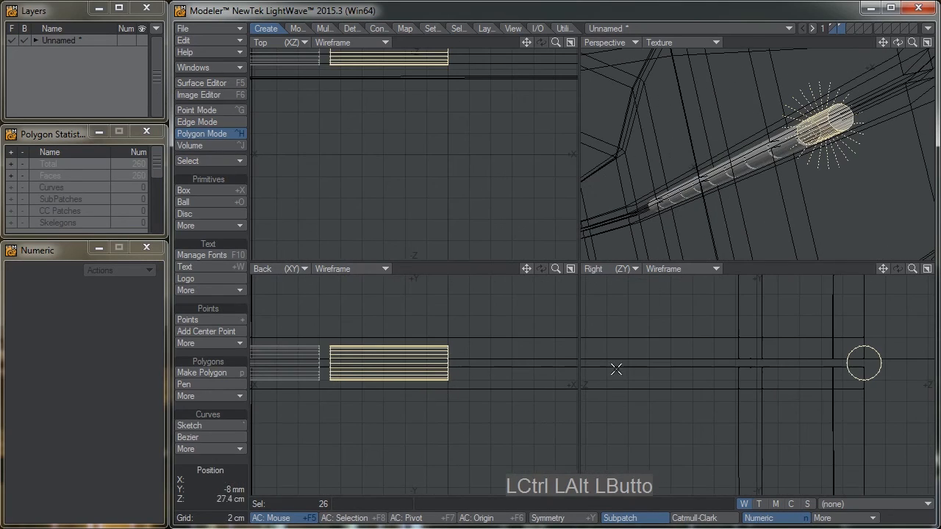
pyautogui.hotkey('ctrl', 'c')
pyautogui.hotkey('ctrl', 'v')
pyautogui.press('t')
pyautogui.keyDown('ctrl'); pyautogui.moveTo(410, 334); pyautogui.dragTo(408, 333); pyautogui.keyUp('ctrl')
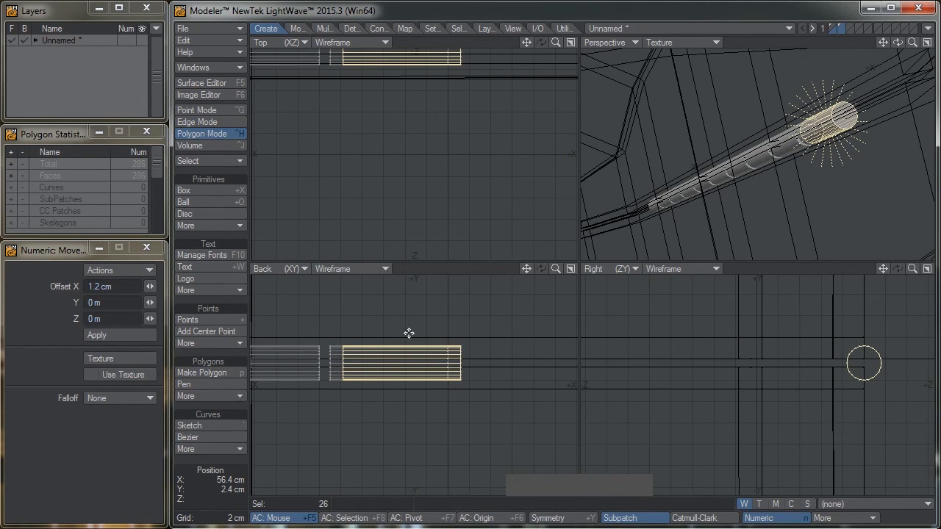
# Scale the duplicated cylinder's cross-section to 76% around its own centre, keeping its length.
pyautogui.press('h')
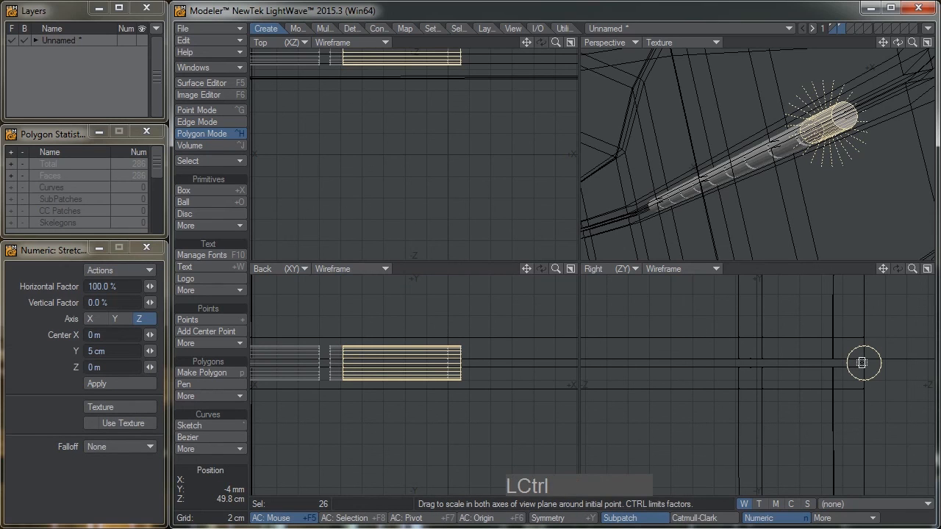
pyautogui.keyDown('ctrl'); pyautogui.moveTo(864, 364); pyautogui.dragTo(864, 363); pyautogui.keyUp('ctrl')
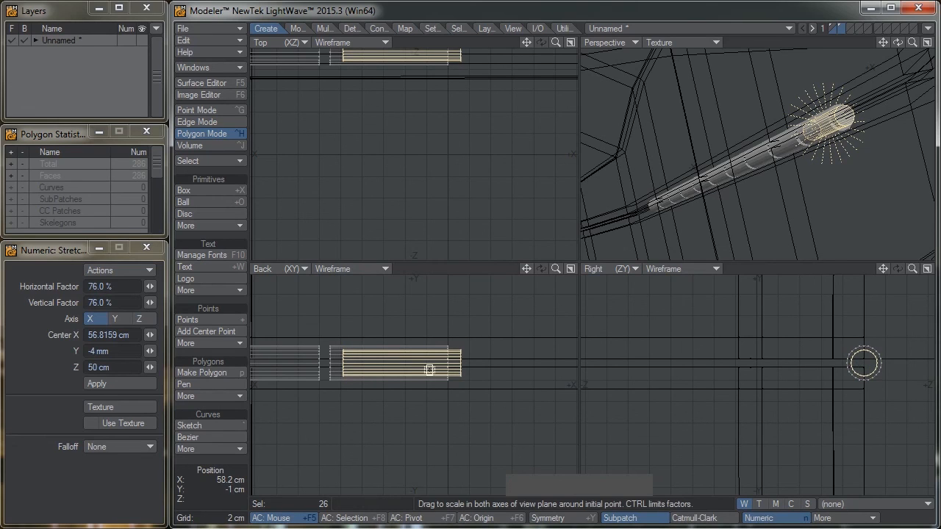
pyautogui.press('space')
# Move the thin cylinder's inner end cap along X past the opposite end of the row, forming a full-length hinge pin.
pyautogui.moveTo(418, 317); pyautogui.dragTo(419, 402)
pyautogui.moveTo(519, 353)
pyautogui.mouseDown(button='right')
pyautogui.moveTo(452, 308)
pyautogui.moveTo(480, 429)
pyautogui.mouseUp(button='right')
pyautogui.keyDown('ctrl'); pyautogui.keyDown('alt'); pyautogui.moveTo(389, 384); pyautogui.dragTo(249, 391); pyautogui.keyUp('alt'); pyautogui.keyUp('ctrl')
pyautogui.keyDown('alt'); pyautogui.moveTo(320, 391); pyautogui.dragTo(456, 387); pyautogui.keyUp('alt')
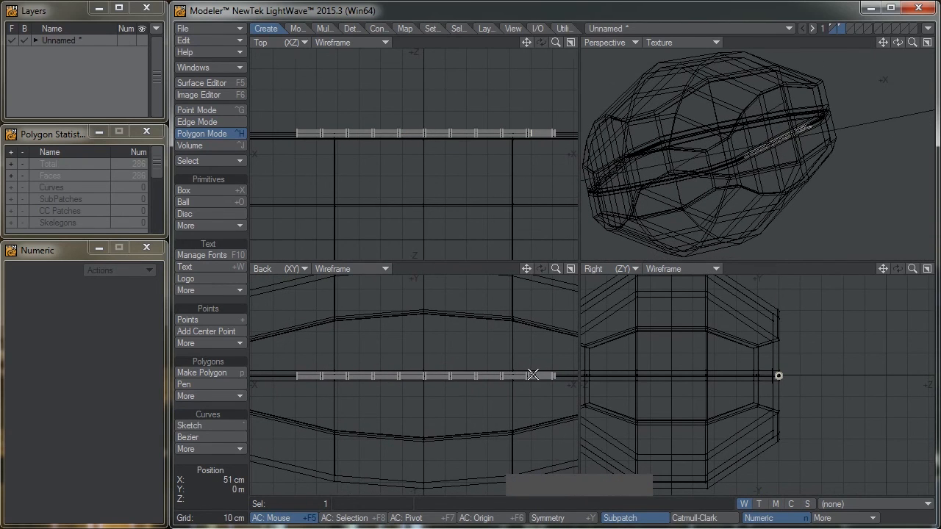
pyautogui.press('t')
pyautogui.keyDown('ctrl'); pyautogui.moveTo(538, 398); pyautogui.dragTo(307, 398); pyautogui.keyUp('ctrl')
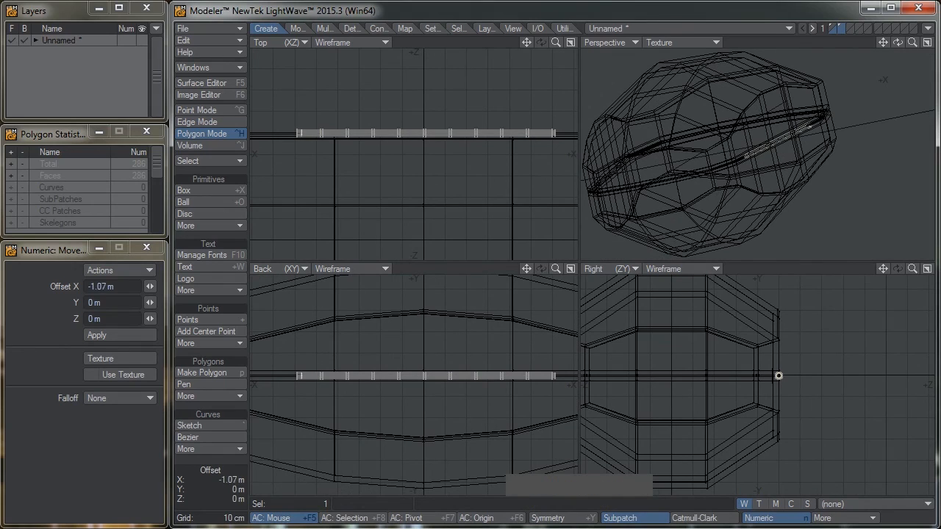
pyautogui.press('space')
pyautogui.moveTo(406, 346)
pyautogui.mouseDown(button='right')
pyautogui.moveTo(389, 389)
pyautogui.moveTo(403, 353)
pyautogui.mouseUp(button='right')
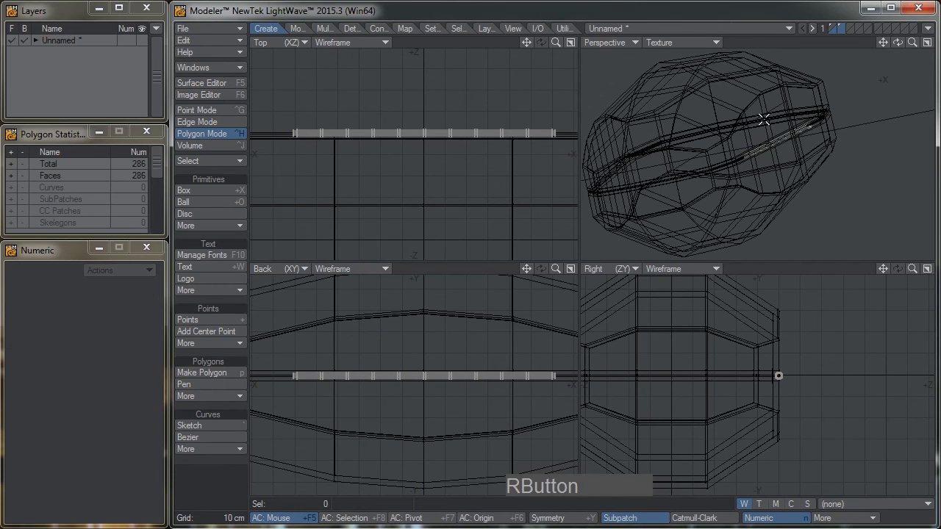
# Convert the shell layer to SubPatches and show it together with the hinge layer in a full-size perspective view from the hinge side.
pyautogui.click(831, 29)
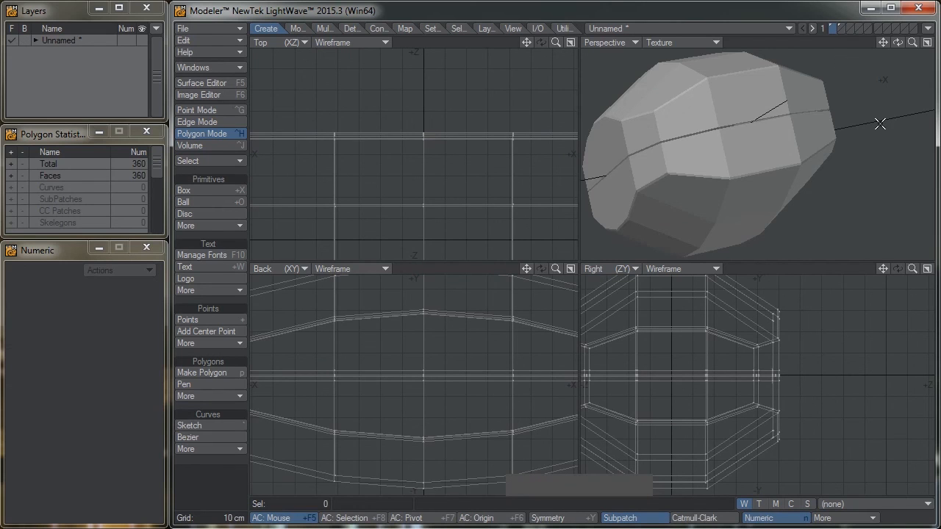
pyautogui.press('Tab')
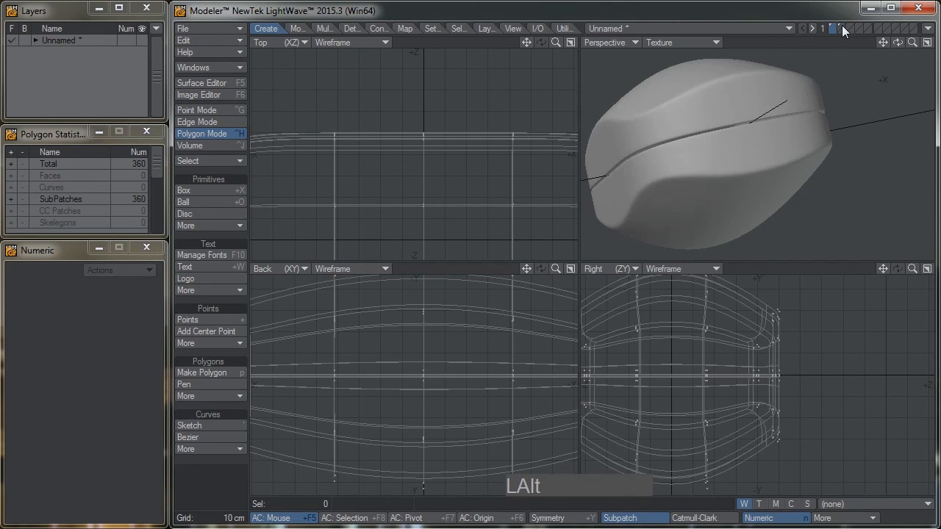
pyautogui.click(842, 28)
pyautogui.keyDown('shift'); pyautogui.click(830, 28); pyautogui.keyUp('shift')
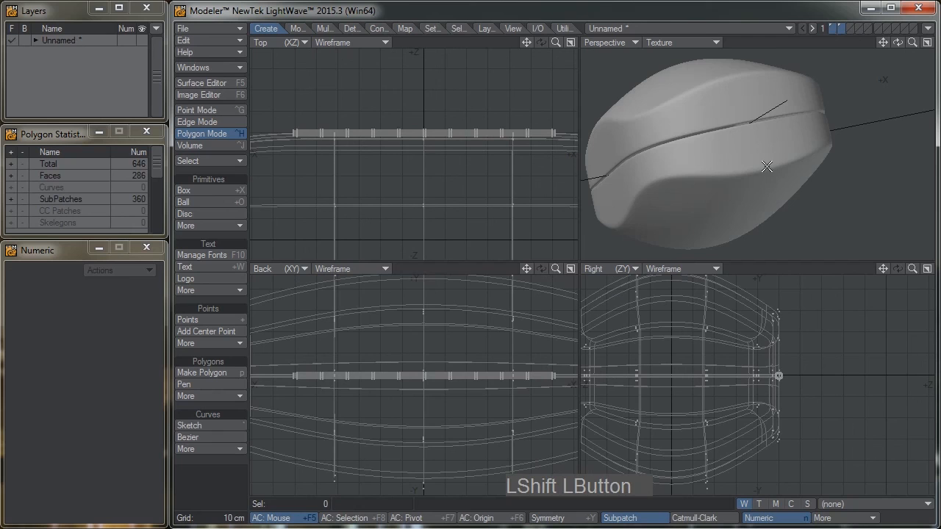
pyautogui.press('KP_0')
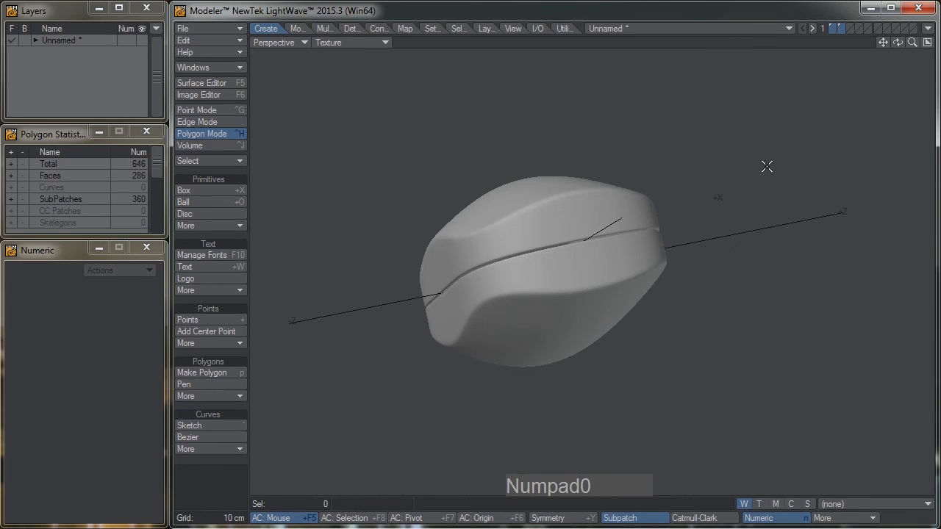
pyautogui.keyDown('alt'); pyautogui.moveTo(691, 214); pyautogui.dragTo(477, 261); pyautogui.keyUp('alt')
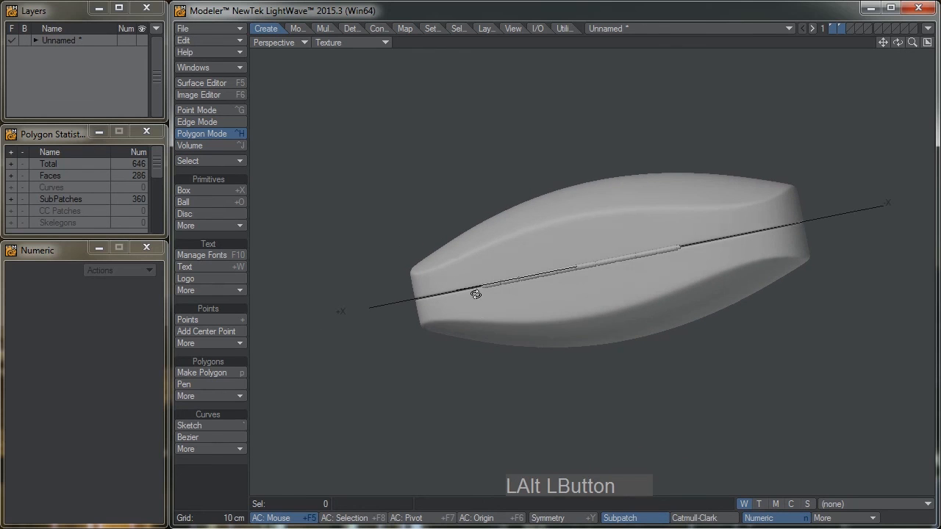